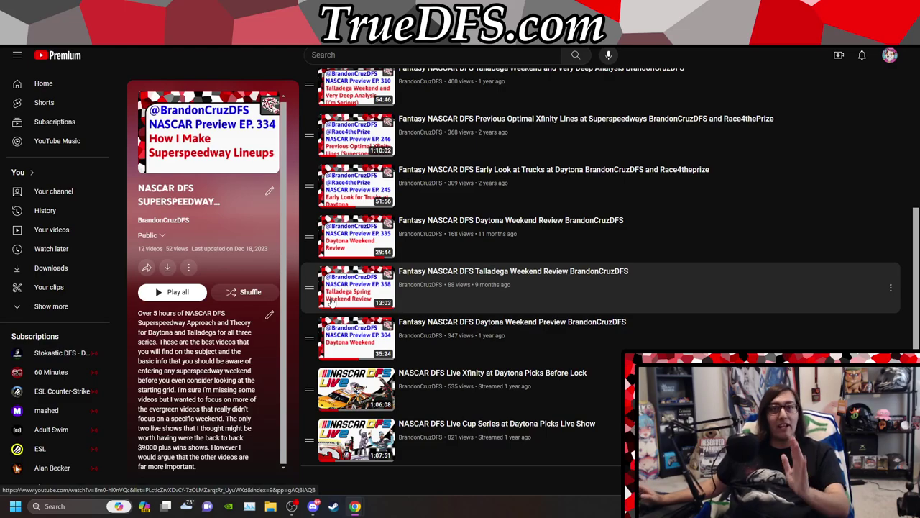
- Switch from the video playlist to the Daytona 500 spreadsheet and look through the Proj. DK Points sheet
{"action": "scroll", "coordinate": [411, 294], "scroll_direction": "up", "scroll_amount": 5}
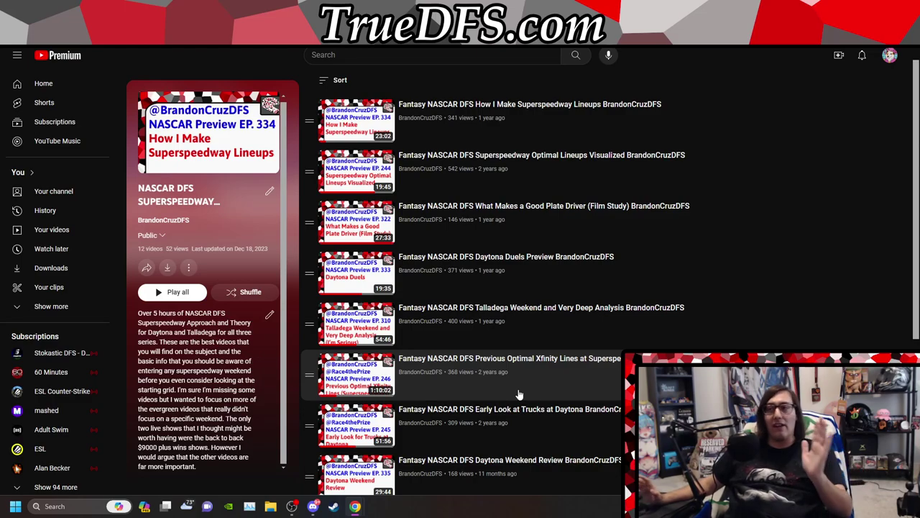
{"action": "key", "text": "ctrl+Tab"}
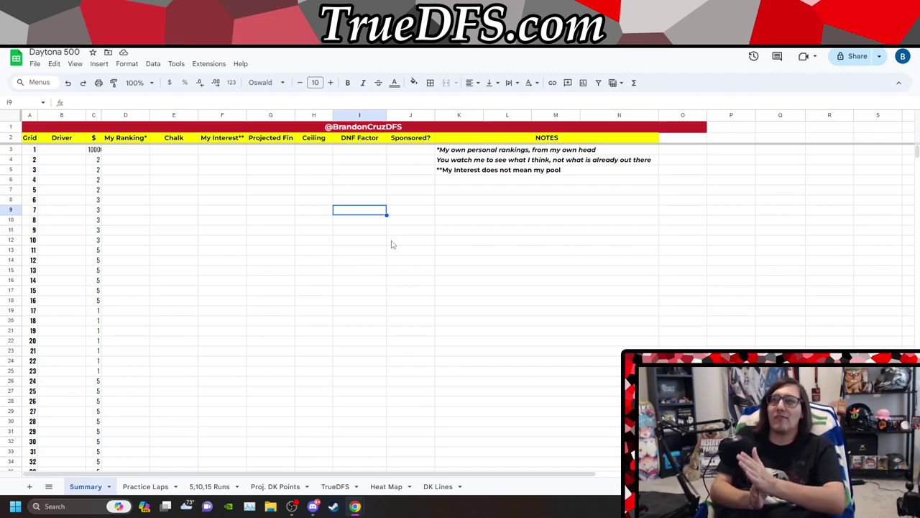
{"action": "left_click", "coordinate": [277, 488]}
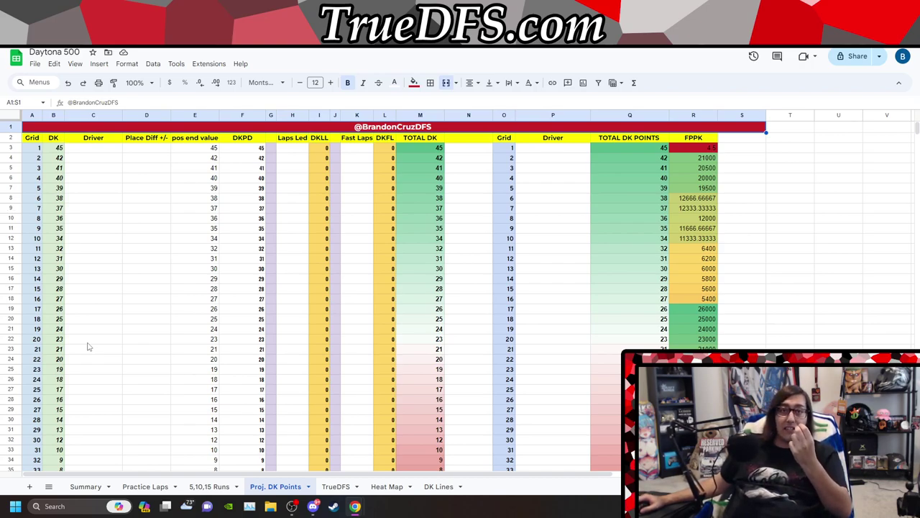
{"action": "scroll", "coordinate": [89, 346], "scroll_direction": "down", "scroll_amount": 1}
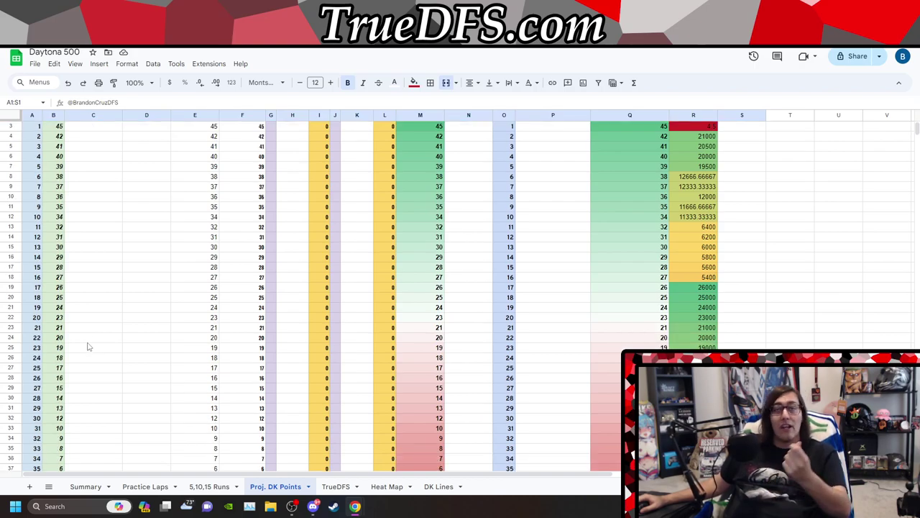
{"action": "scroll", "coordinate": [89, 346], "scroll_direction": "down", "scroll_amount": 3}
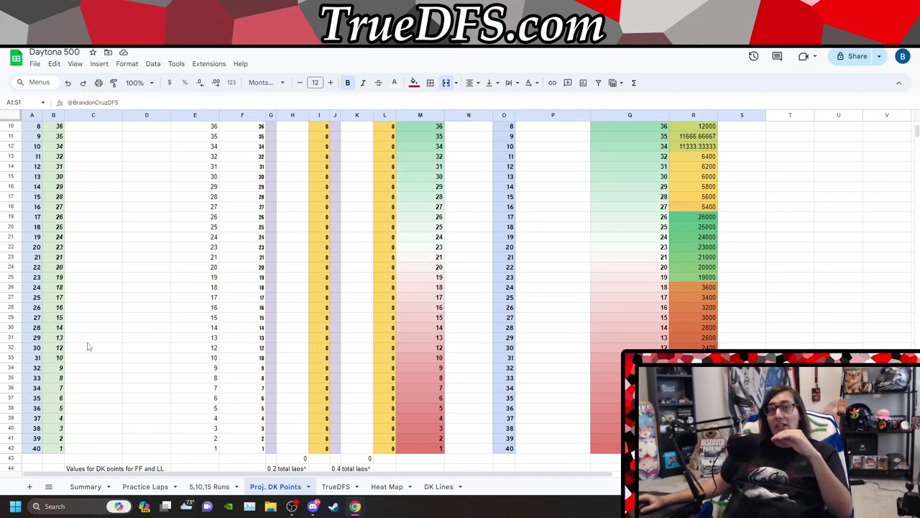
{"action": "scroll", "coordinate": [87, 339], "scroll_direction": "up", "scroll_amount": 4}
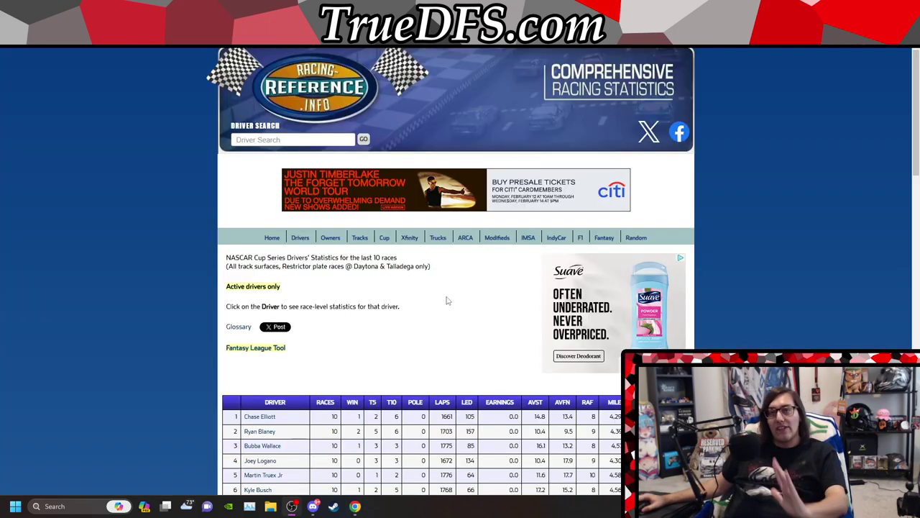
- Examine the Racing-Reference table of Cup Series driver statistics for the last 10 races at Daytona and Talladega
{"action": "scroll", "coordinate": [468, 273], "scroll_direction": "down", "scroll_amount": 2}
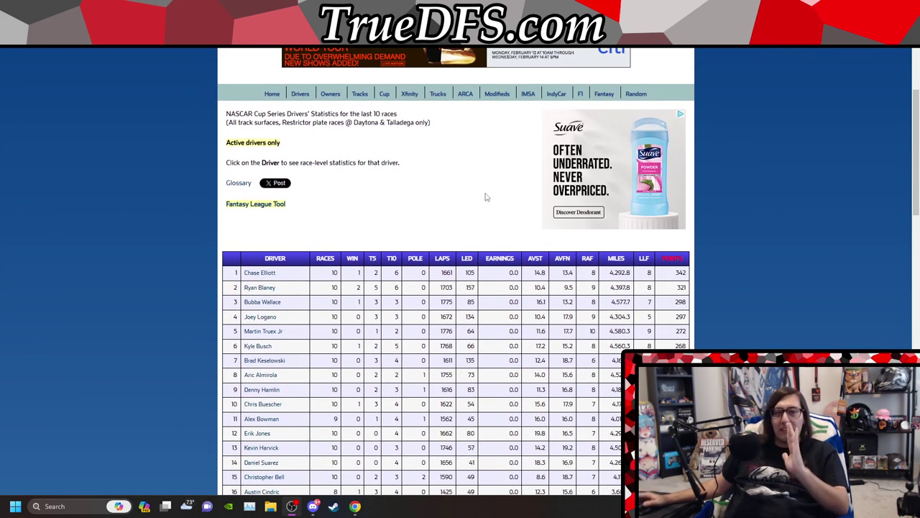
{"action": "scroll", "coordinate": [486, 196], "scroll_direction": "down", "scroll_amount": 2}
{"action": "scroll", "coordinate": [467, 237], "scroll_direction": "up", "scroll_amount": 2}
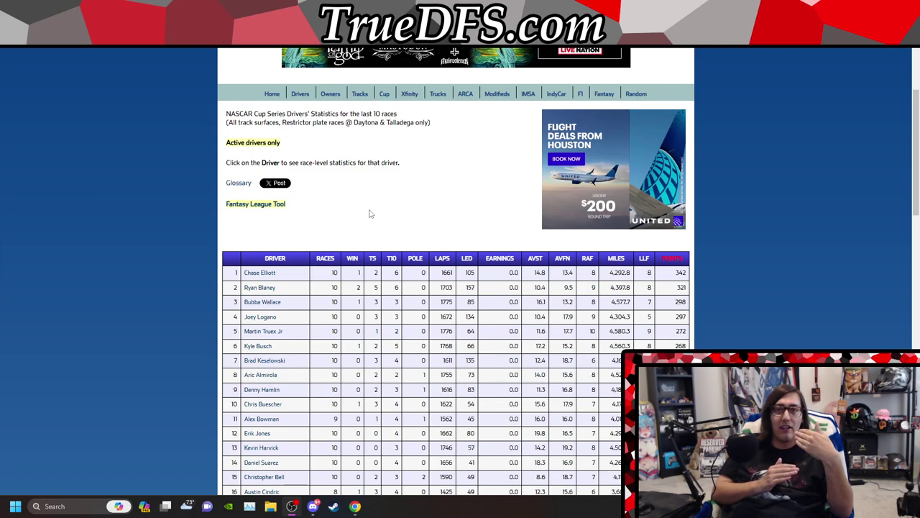
- In the Proj. DK Points sheet, enter a place differential of 15 for grid position 32 and 5 for position 31
{"action": "key", "text": "ctrl+Tab"}
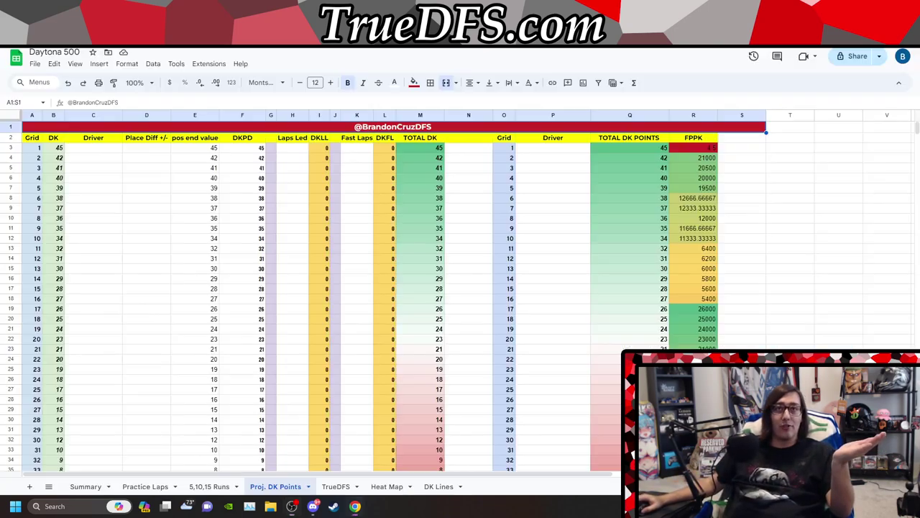
{"action": "scroll", "coordinate": [97, 264], "scroll_direction": "down", "scroll_amount": 3}
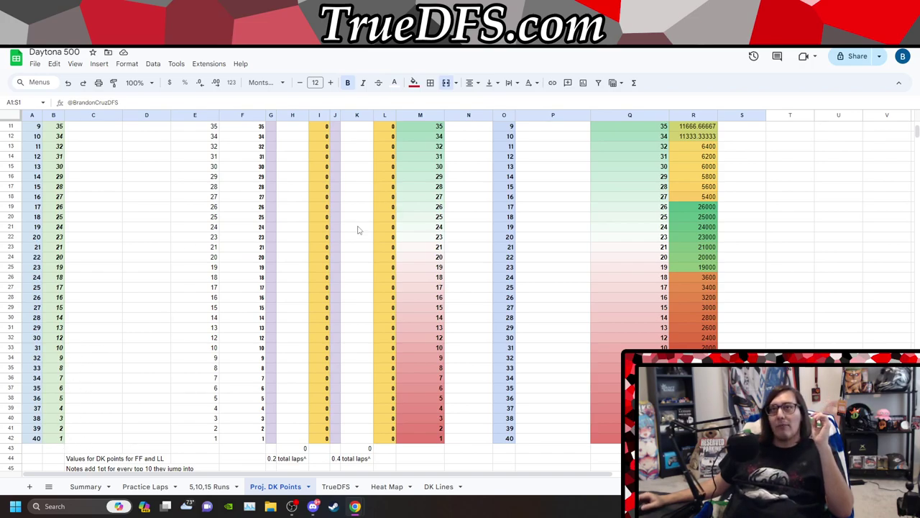
{"action": "left_click", "coordinate": [81, 360]}
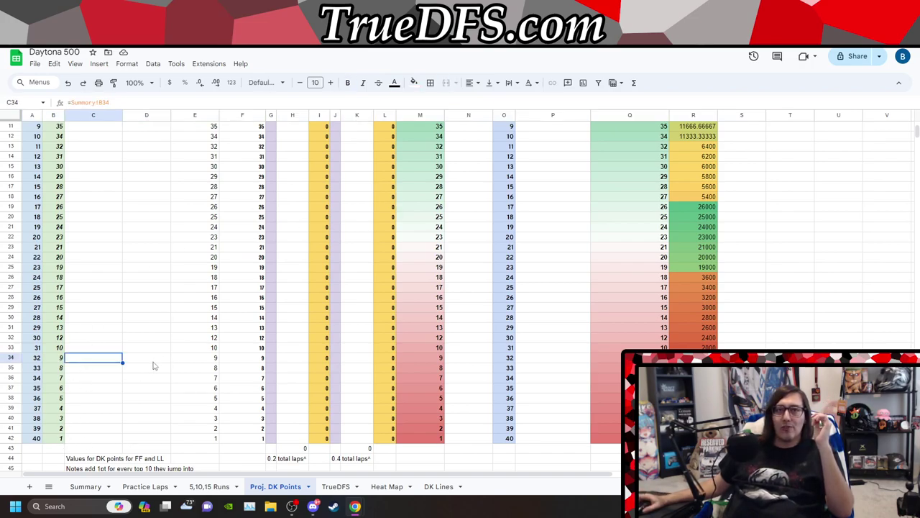
{"action": "left_click", "coordinate": [153, 362]}
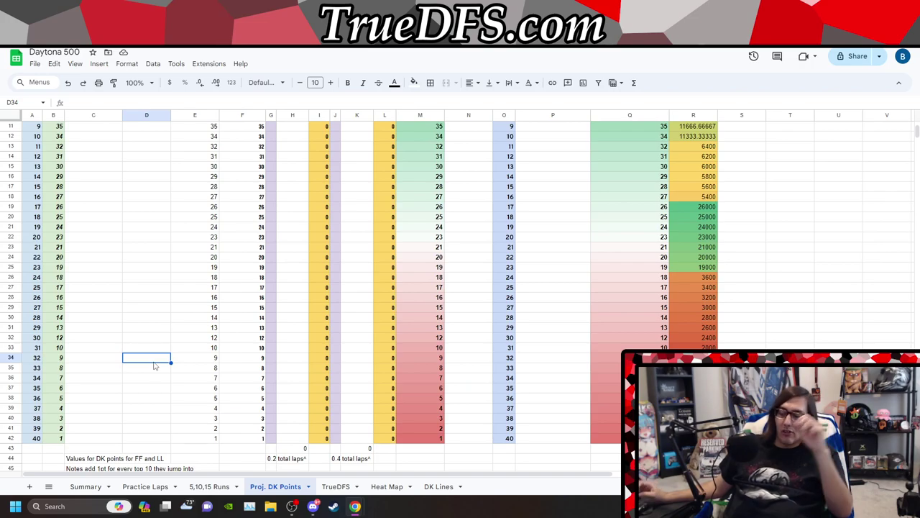
{"action": "type", "text": "15"}
{"action": "key", "text": "Up"}
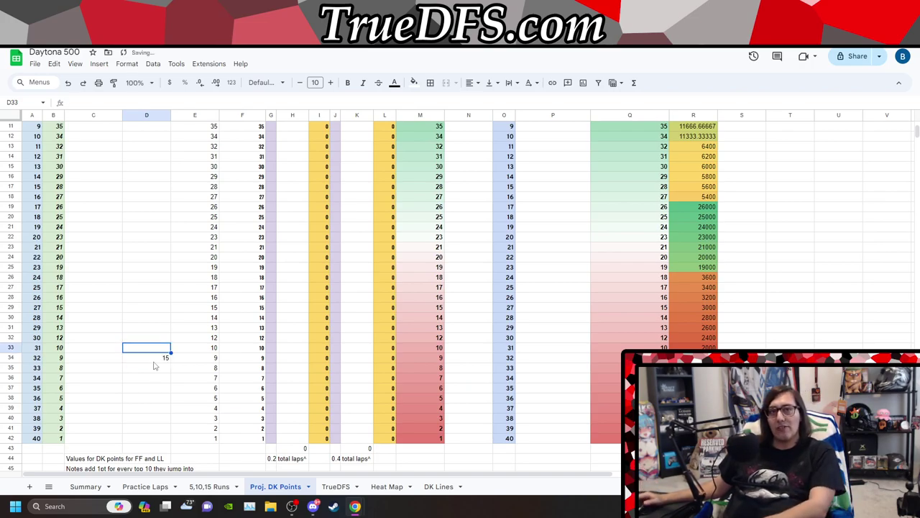
{"action": "scroll", "coordinate": [153, 366], "scroll_direction": "up", "scroll_amount": 2}
{"action": "scroll", "coordinate": [151, 370], "scroll_direction": "down", "scroll_amount": 1}
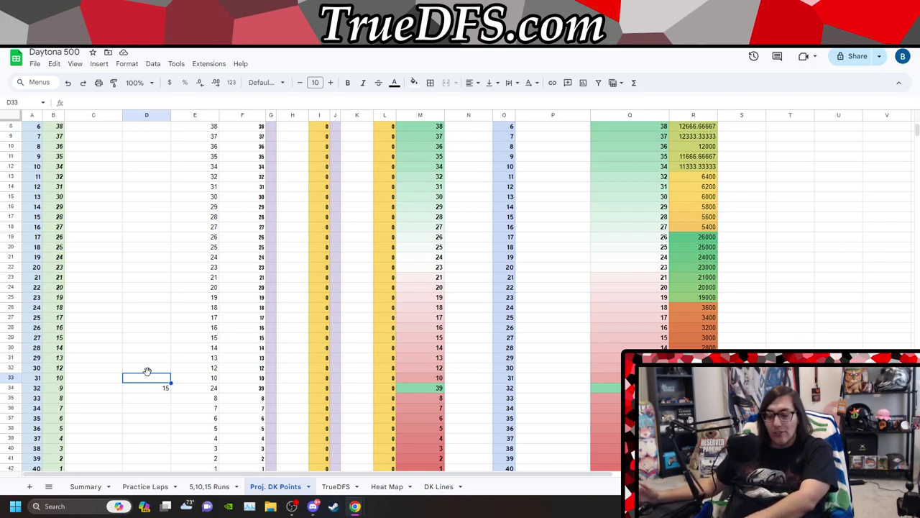
{"action": "type", "text": "5"}
{"action": "key", "text": "Up"}
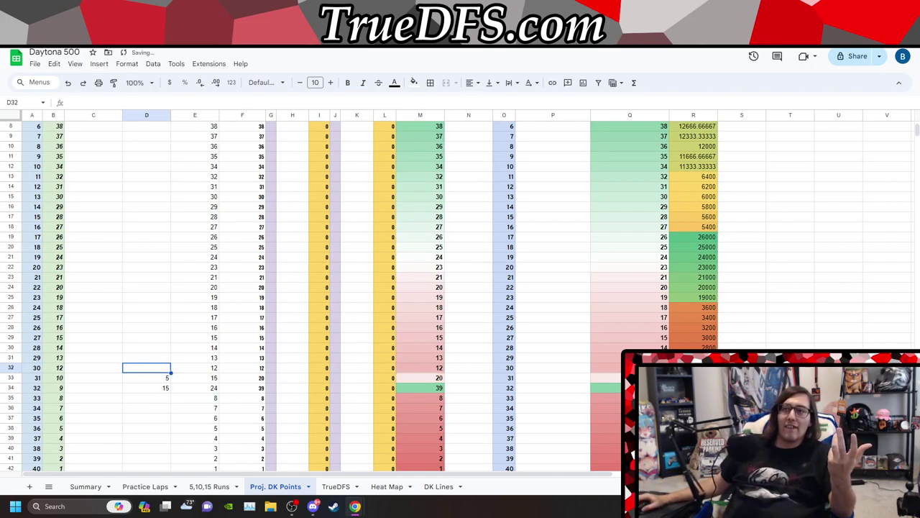
- Return to the Racing-Reference driver table and open Kyle Busch's race-level statistics in a new browser tab to view his results
{"action": "scroll", "coordinate": [604, 378], "scroll_direction": "down", "scroll_amount": 3}
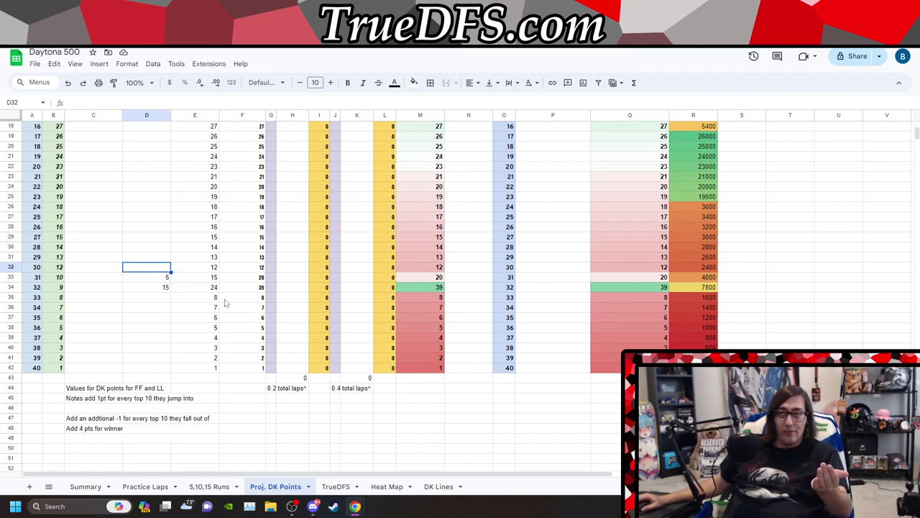
{"action": "key", "text": "ctrl+Tab"}
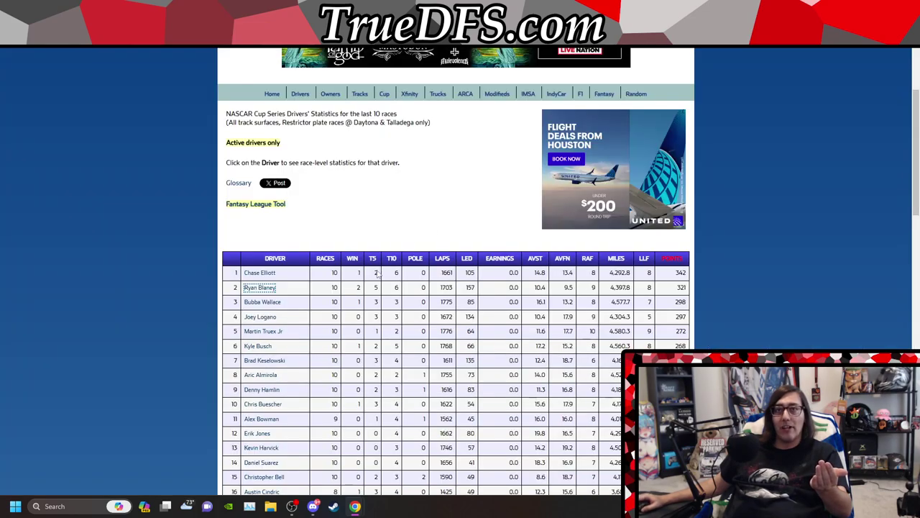
{"action": "scroll", "coordinate": [385, 350], "scroll_direction": "down", "scroll_amount": 1}
{"action": "scroll", "coordinate": [385, 350], "scroll_direction": "down", "scroll_amount": 1}
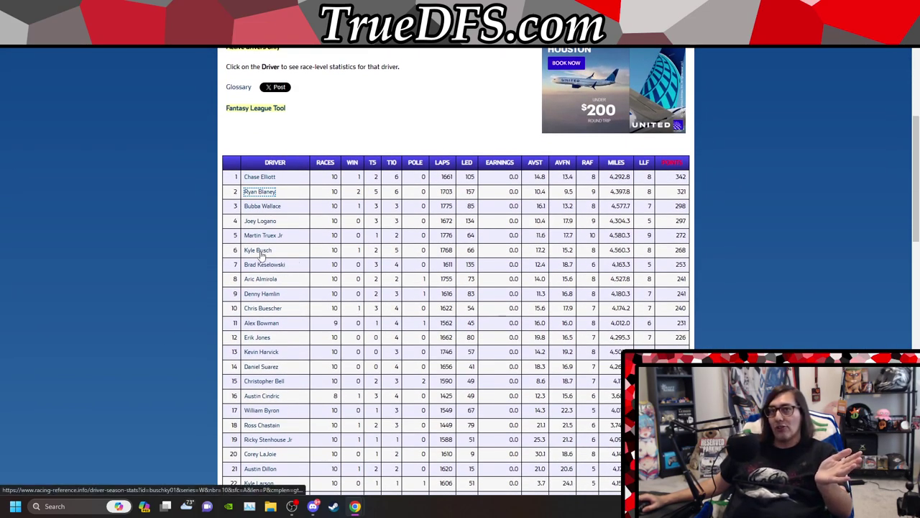
{"action": "right_click", "coordinate": [262, 253]}
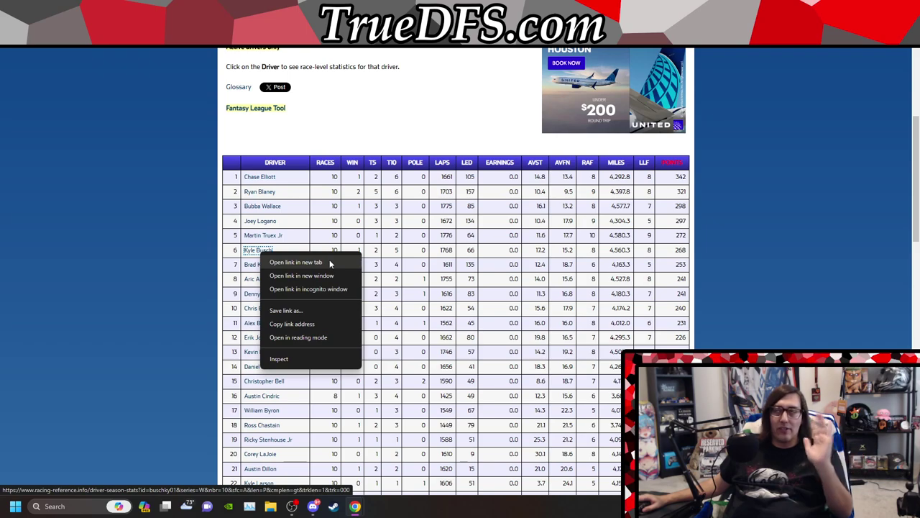
{"action": "left_click", "coordinate": [330, 262]}
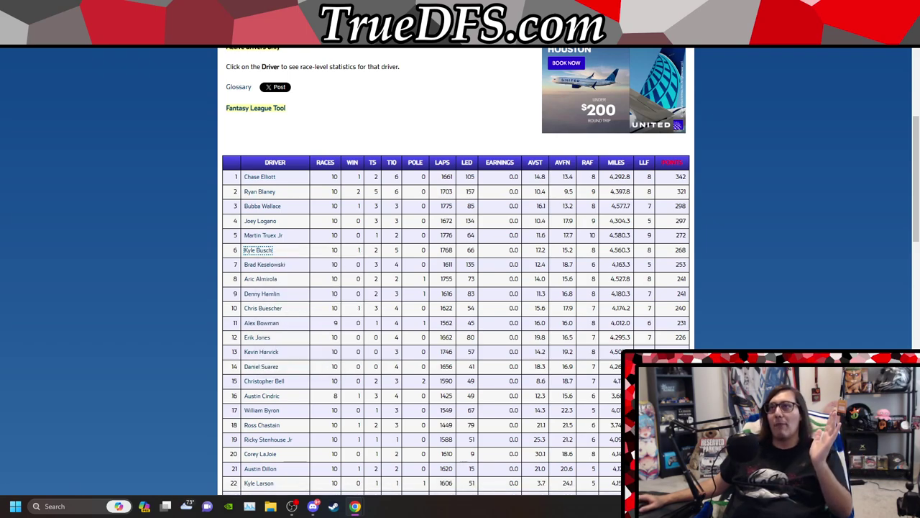
{"action": "key", "text": "ctrl+Tab"}
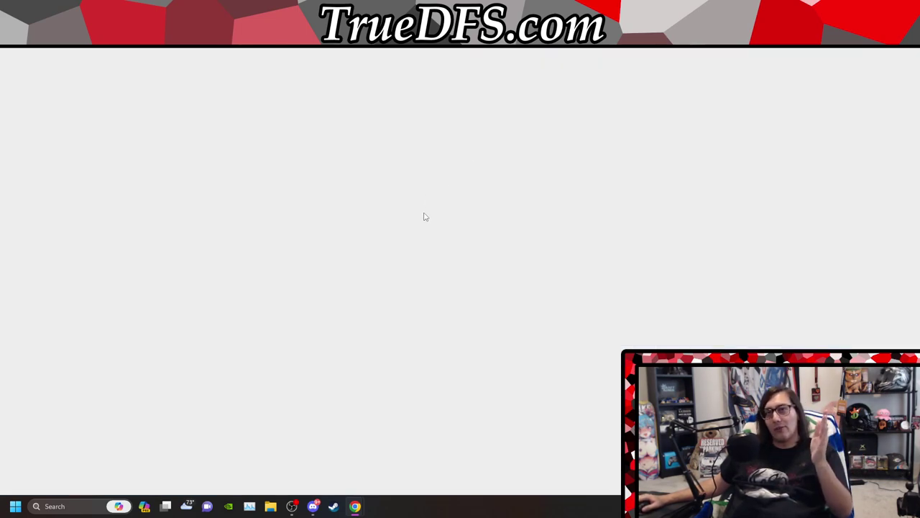
{"action": "scroll", "coordinate": [424, 216], "scroll_direction": "down", "scroll_amount": 3}
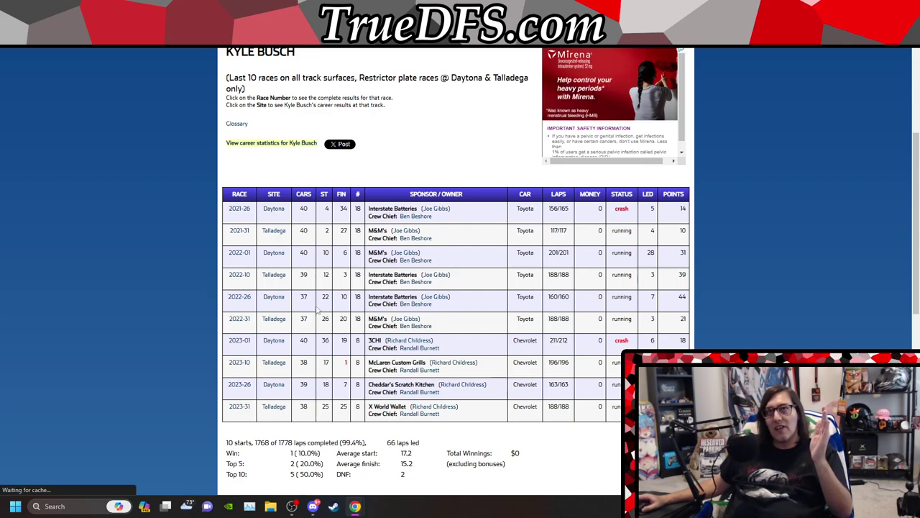
- Back in the Daytona 500 spreadsheet, enter place differentials of 9 for grid position 33 and 18 for position 34
{"action": "key", "text": "ctrl+tab"}
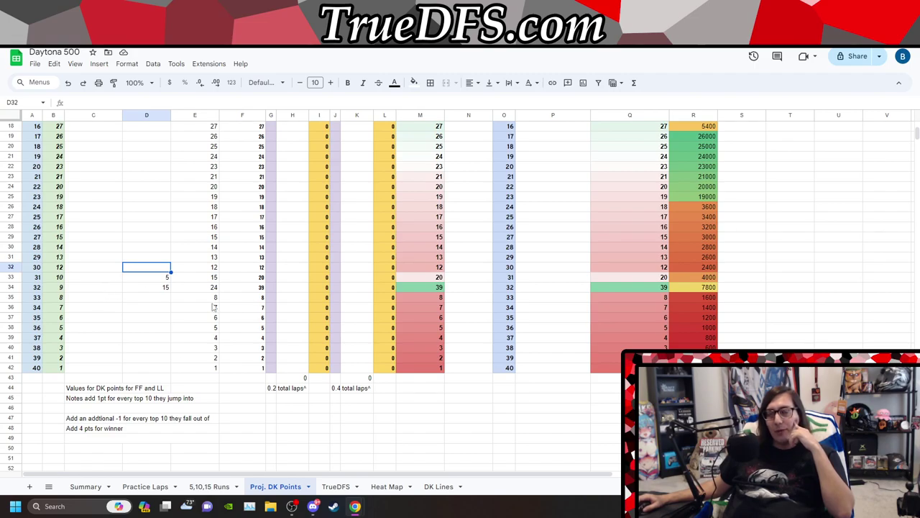
{"action": "left_click", "coordinate": [149, 305]}
{"action": "left_click", "coordinate": [149, 299]}
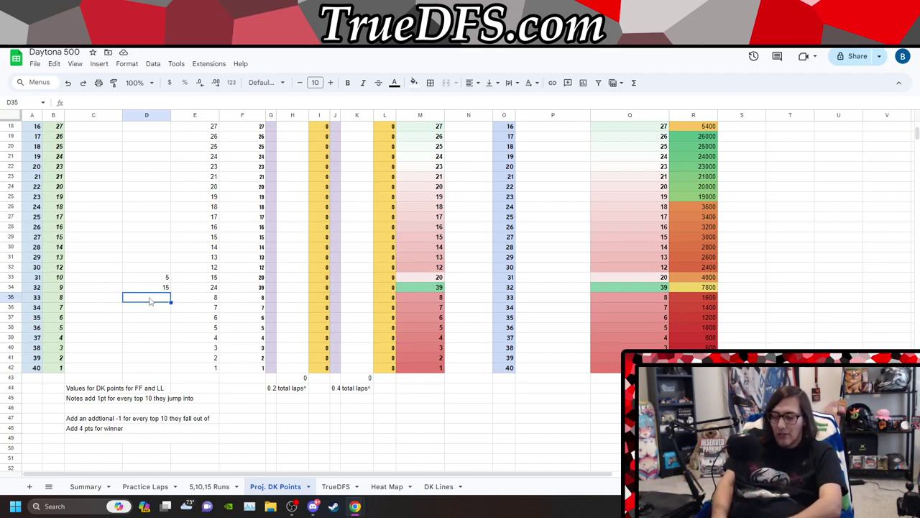
{"action": "type", "text": "9"}
{"action": "key", "text": "Return"}
{"action": "type", "text": "18"}
{"action": "key", "text": "Return"}
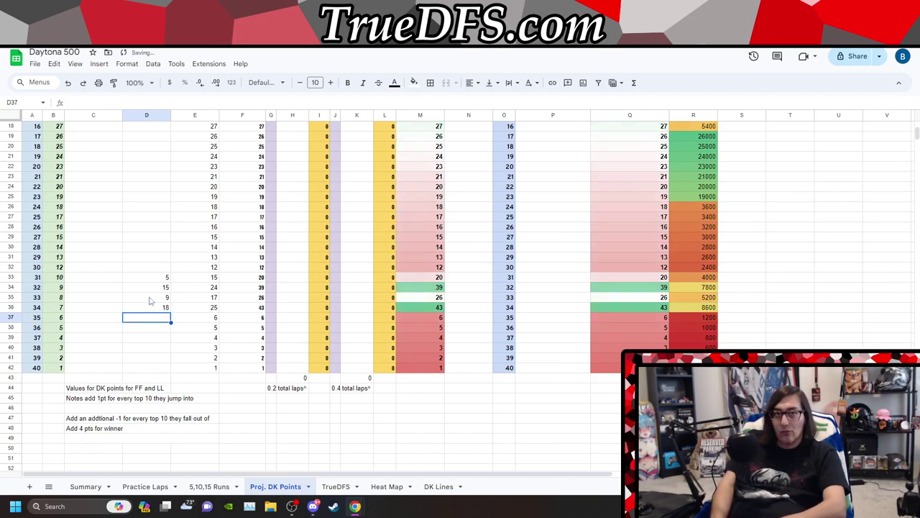
- Enter place differentials of 5, 6 and 7 for grid positions 35, 36 and 37
{"action": "type", "text": "5"}
{"action": "key", "text": "Return"}
{"action": "type", "text": "6"}
{"action": "key", "text": "Return"}
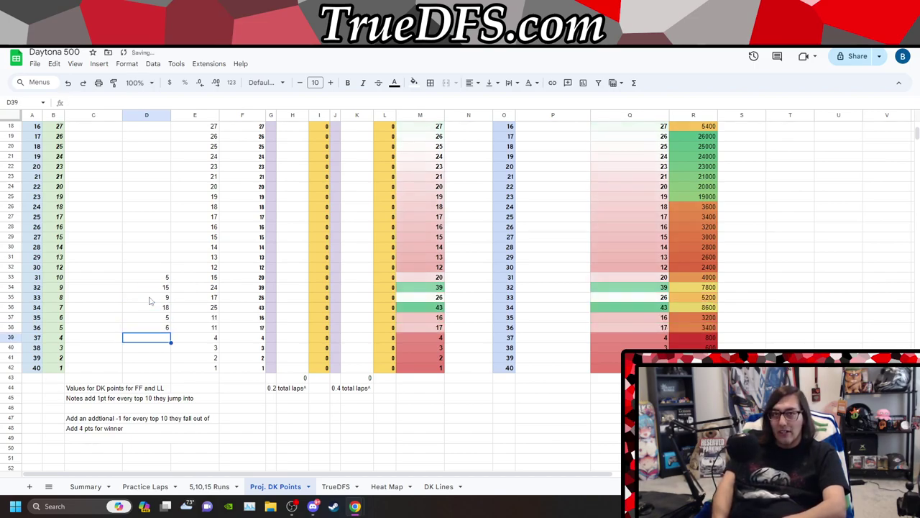
{"action": "type", "text": "7"}
{"action": "key", "text": "Return"}
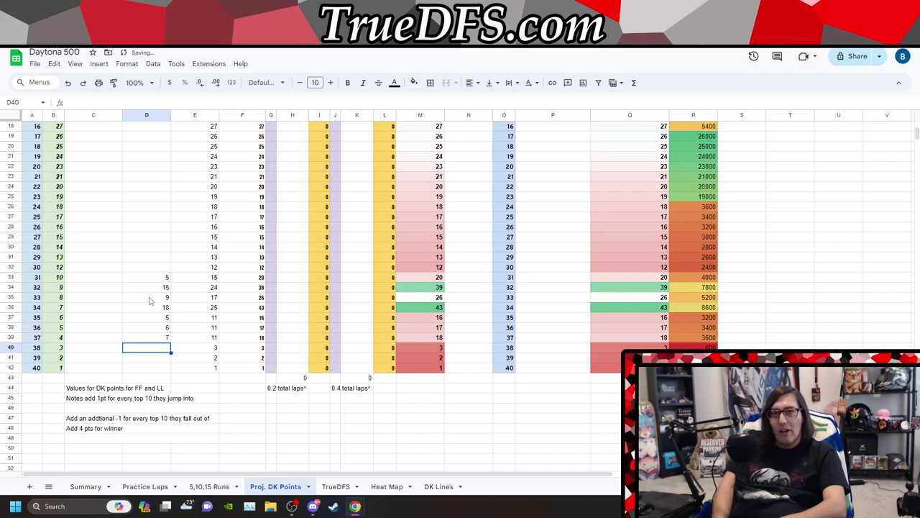
- Change the place differential for grid position 35 to 12
{"action": "key", "text": "Up"}
{"action": "key", "text": "Up"}
{"action": "key", "text": "Up"}
{"action": "key", "text": "Up"}
{"action": "key", "text": "Up"}
{"action": "key", "text": "Up"}
{"action": "key", "text": "Up"}
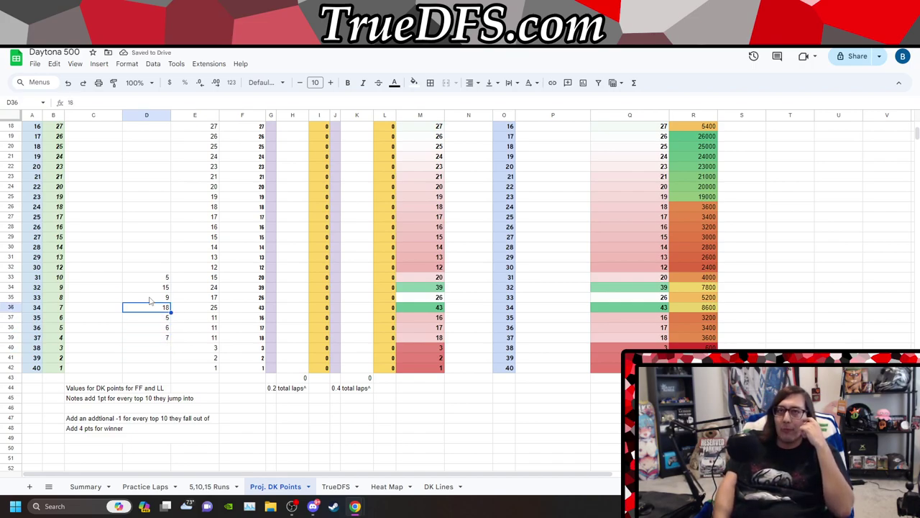
{"action": "key", "text": "Down"}
{"action": "key", "text": "Down"}
{"action": "key", "text": "Down"}
{"action": "key", "text": "Down"}
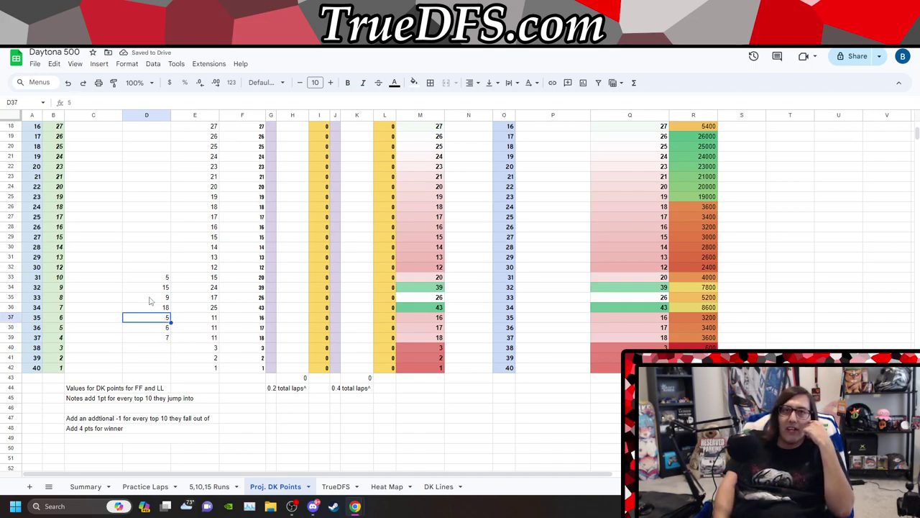
{"action": "type", "text": "12"}
{"action": "key", "text": "Return"}
- Enter a place differential of 20 for grid position 30
{"action": "key", "text": "Up"}
{"action": "key", "text": "Up"}
{"action": "key", "text": "Up"}
{"action": "key", "text": "Up"}
{"action": "key", "text": "Up"}
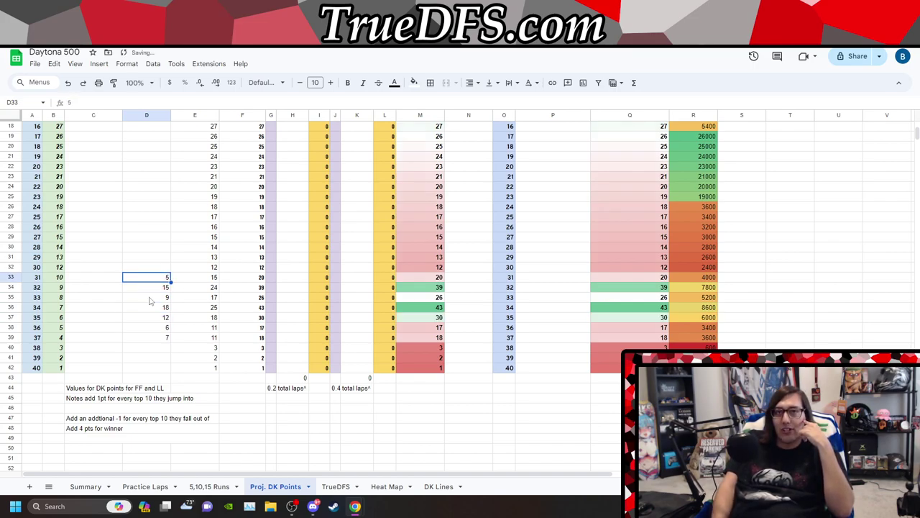
{"action": "key", "text": "Up"}
{"action": "type", "text": "20"}
{"action": "key", "text": "Return"}
- Enter place differentials of 11 for grid position 38 and 9 for position 39
{"action": "key", "text": "Down"}
{"action": "key", "text": "Down"}
{"action": "key", "text": "Down"}
{"action": "key", "text": "Down"}
{"action": "key", "text": "Down"}
{"action": "key", "text": "Down"}
{"action": "key", "text": "Down"}
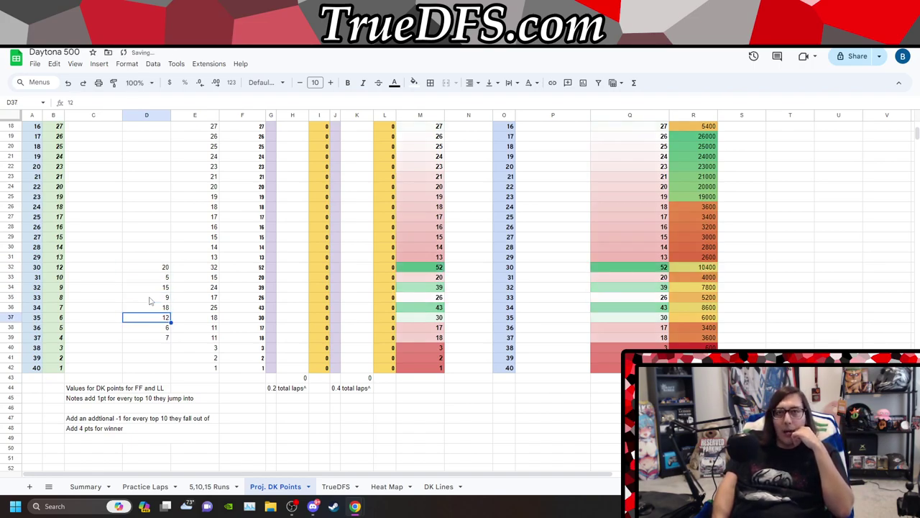
{"action": "type", "text": "11"}
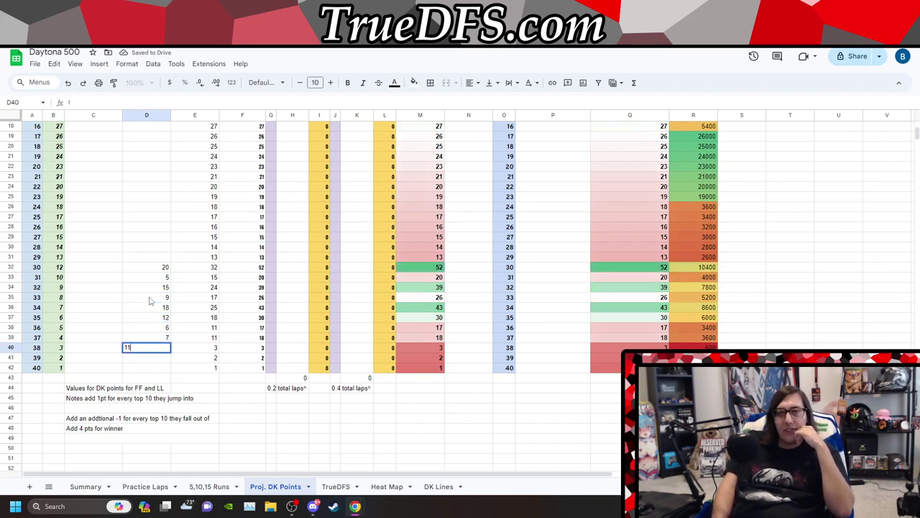
{"action": "key", "text": "Return"}
{"action": "type", "text": "9"}
{"action": "key", "text": "Up"}
{"action": "key", "text": "Up"}
{"action": "key", "text": "Up"}
{"action": "key", "text": "Up"}
{"action": "key", "text": "Up"}
{"action": "key", "text": "Up"}
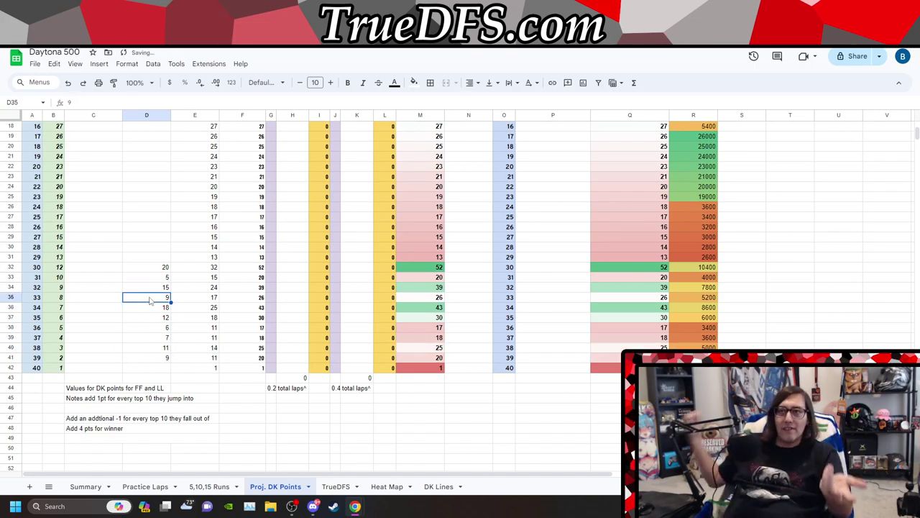
{"action": "scroll", "coordinate": [613, 192], "scroll_direction": "down", "scroll_amount": 2}
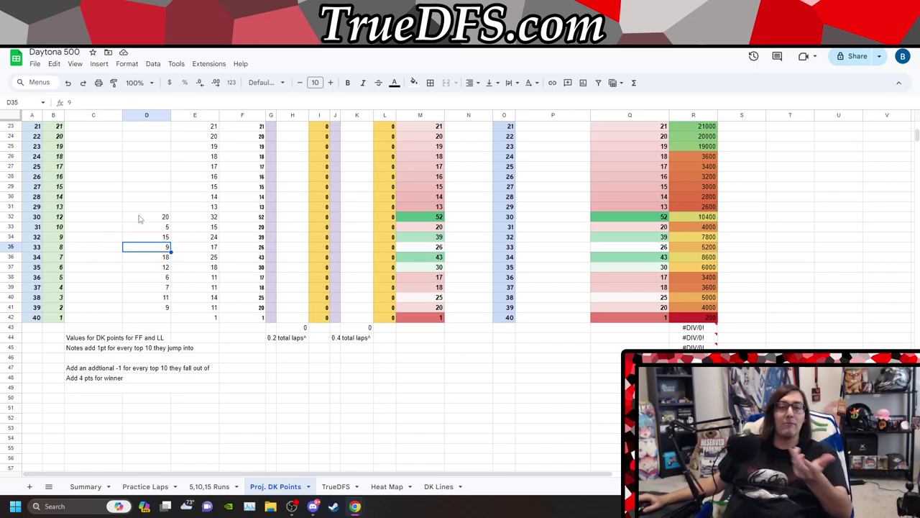
{"action": "scroll", "coordinate": [184, 216], "scroll_direction": "up", "scroll_amount": 1}
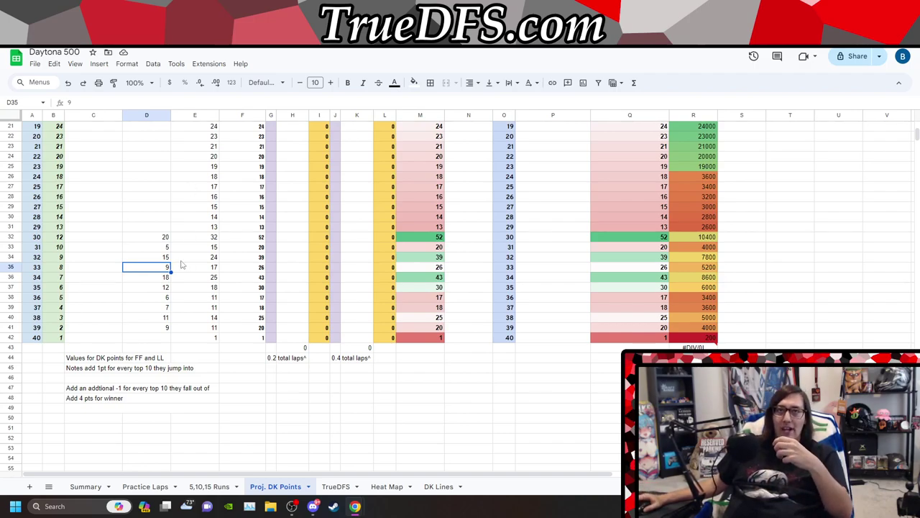
- Select the driver cells for grid positions 30, 32, 34, 37 and 39 together as a sample lineup
{"action": "left_click", "coordinate": [106, 308], "text": "ctrl"}
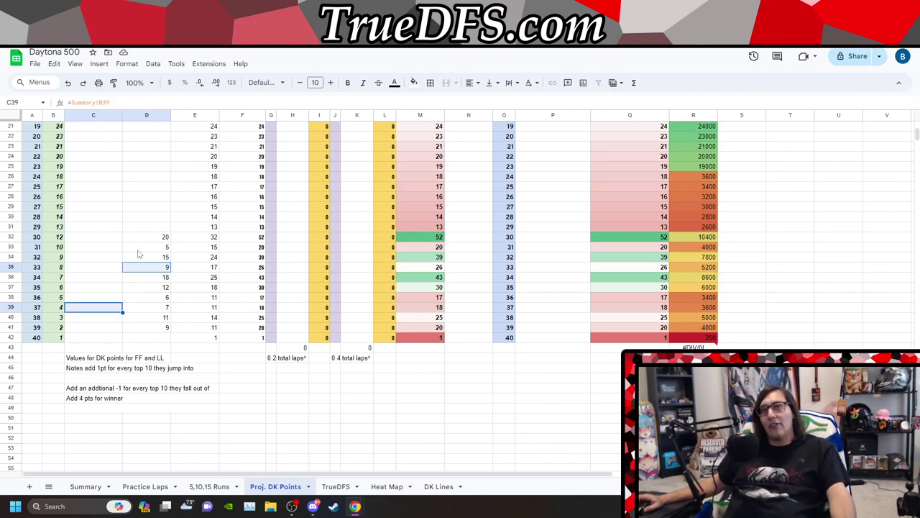
{"action": "left_click", "coordinate": [99, 239]}
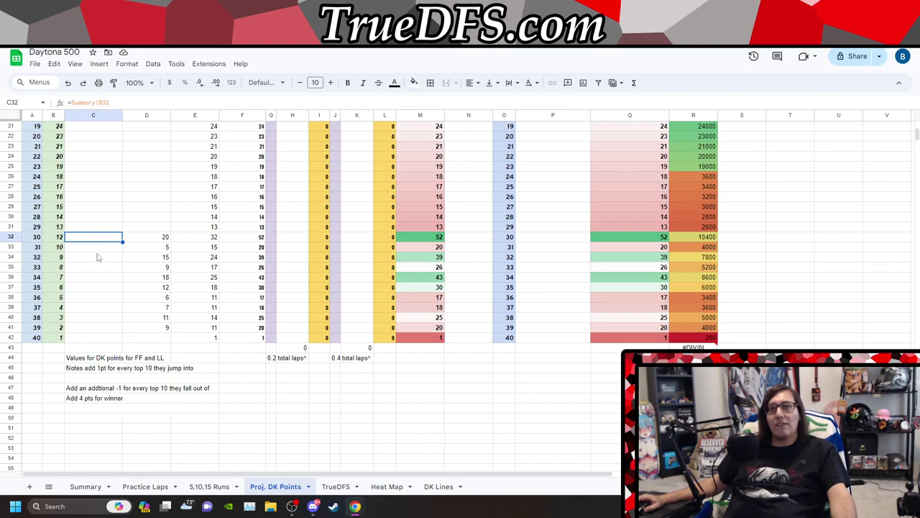
{"action": "left_click", "coordinate": [97, 259], "text": "ctrl"}
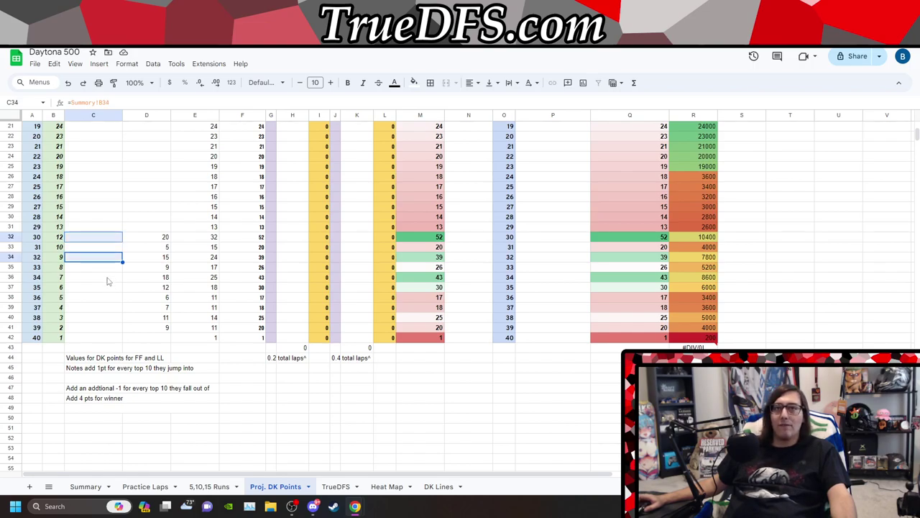
{"action": "left_click", "coordinate": [109, 279], "text": "ctrl"}
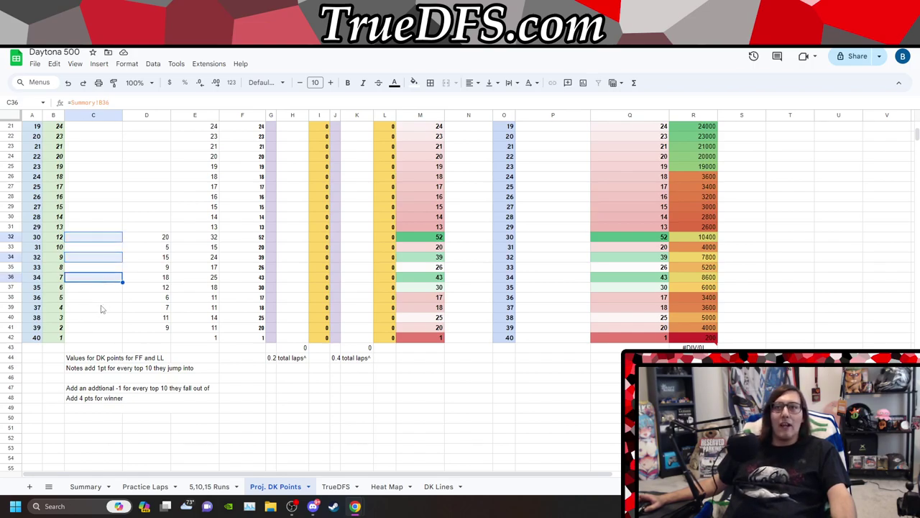
{"action": "left_click", "coordinate": [101, 310], "text": "ctrl"}
{"action": "left_click", "coordinate": [107, 327], "text": "ctrl"}
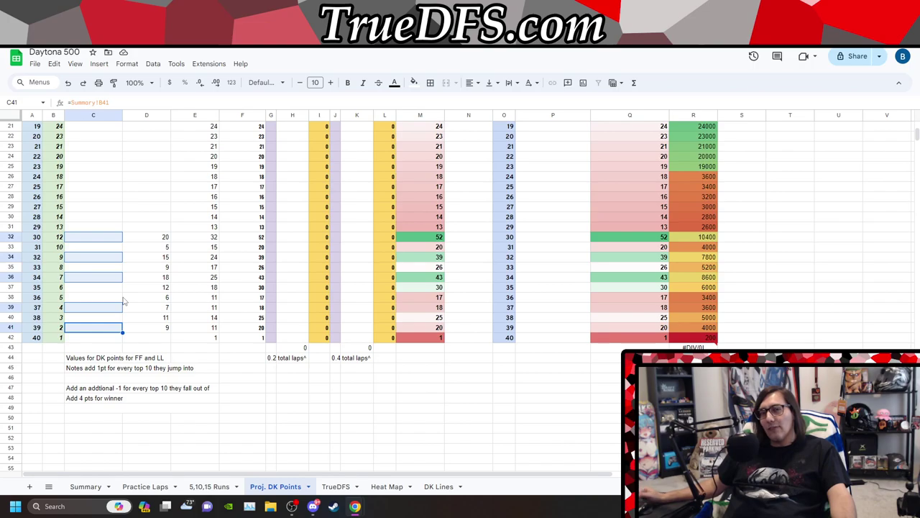
- Add the driver cells for grid positions 9 and 14 to the selection and remove grid position 34 from it
{"action": "scroll", "coordinate": [112, 287], "scroll_direction": "up", "scroll_amount": 7}
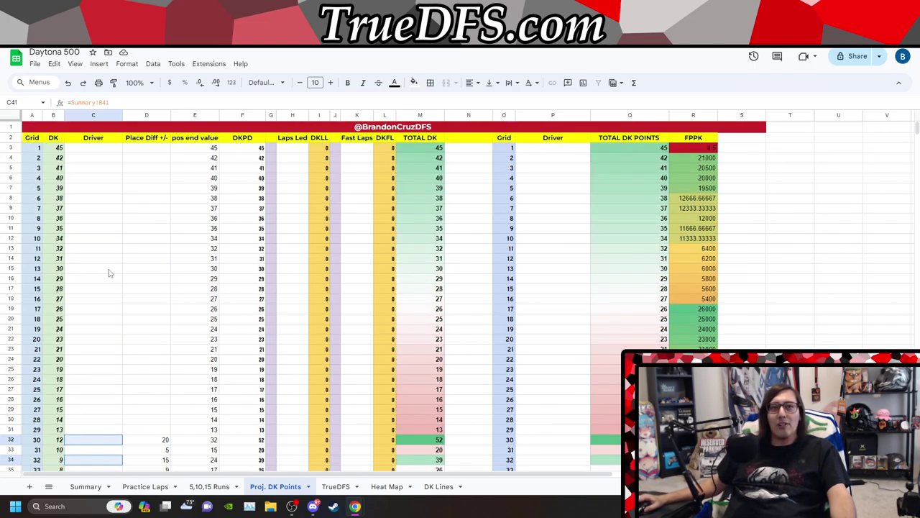
{"action": "left_click", "coordinate": [115, 228], "text": "ctrl"}
{"action": "scroll", "coordinate": [145, 271], "scroll_direction": "down", "scroll_amount": 3}
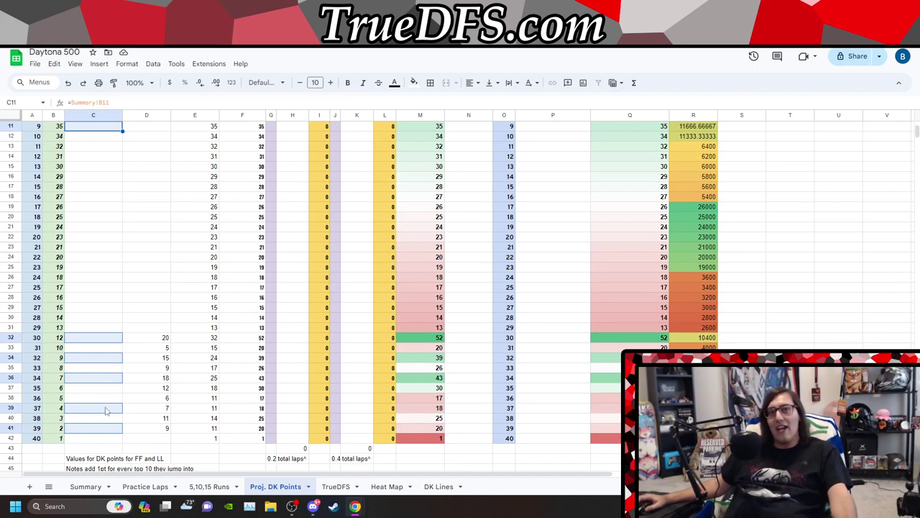
{"action": "left_click", "coordinate": [103, 382], "text": "ctrl"}
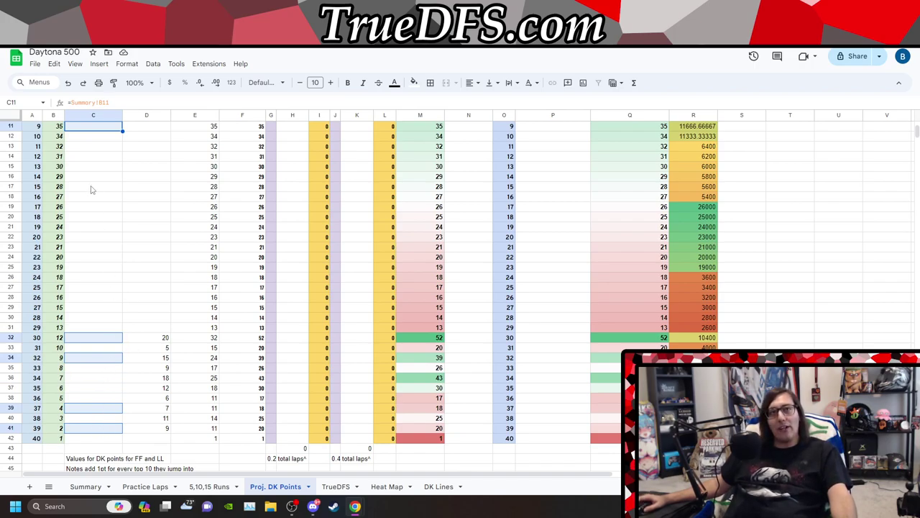
{"action": "left_click", "coordinate": [87, 178], "text": "ctrl"}
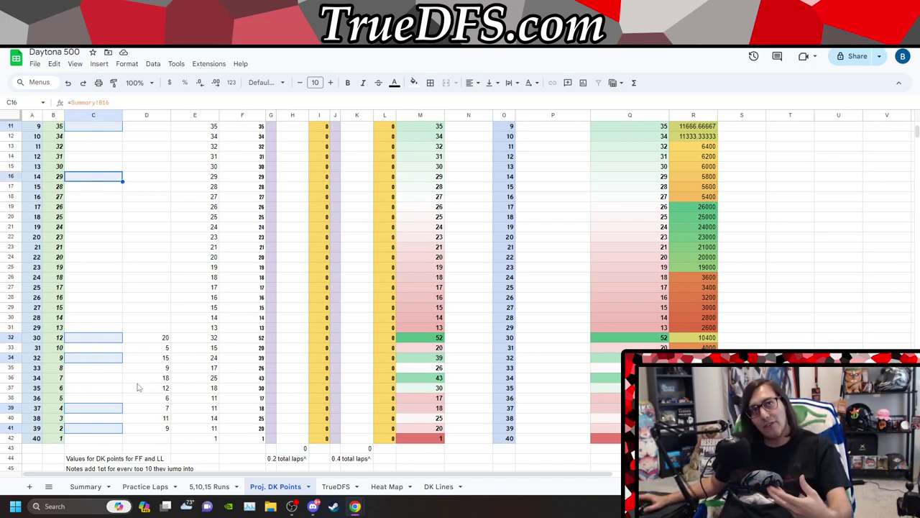
{"action": "scroll", "coordinate": [136, 384], "scroll_direction": "up", "scroll_amount": 2}
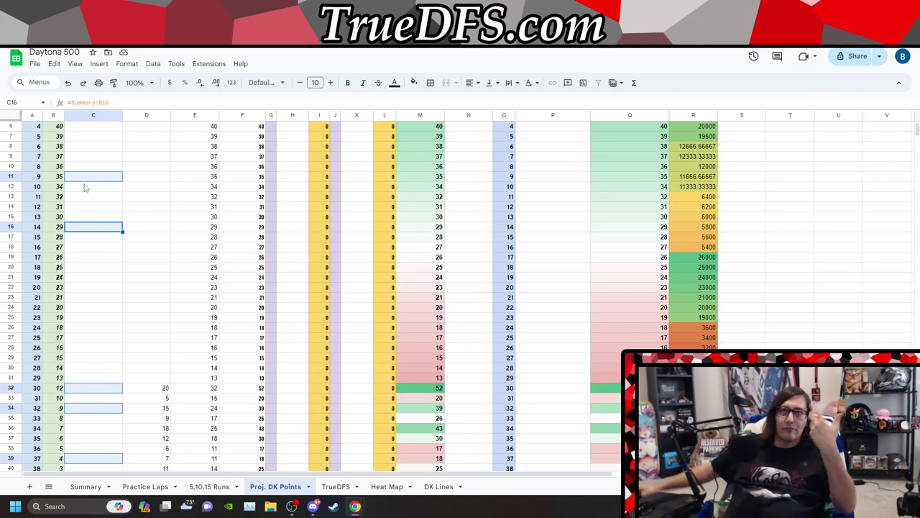
- Switch to the YouTube superspeedway playlist, open the Superspeedway Optimal Lineups Visualized video and pause it on the lineup chart
{"action": "key", "text": "ctrl+Tab"}
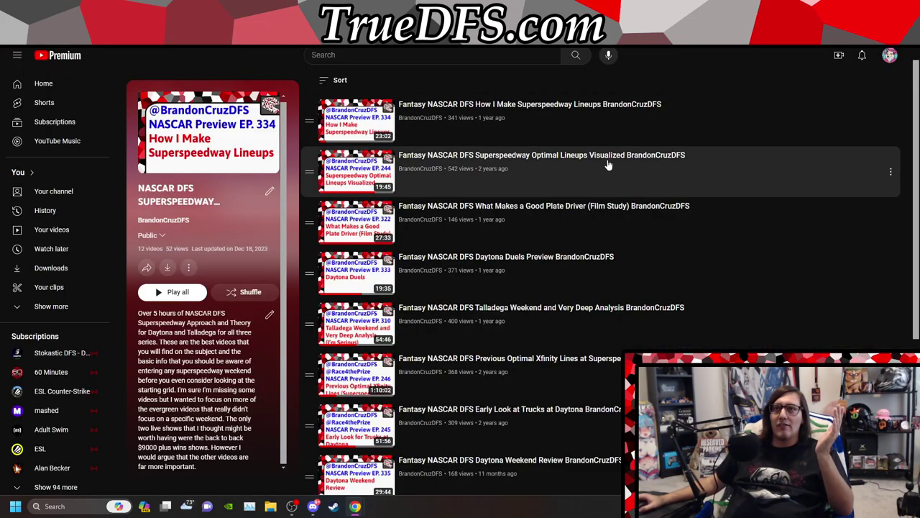
{"action": "right_click", "coordinate": [508, 160]}
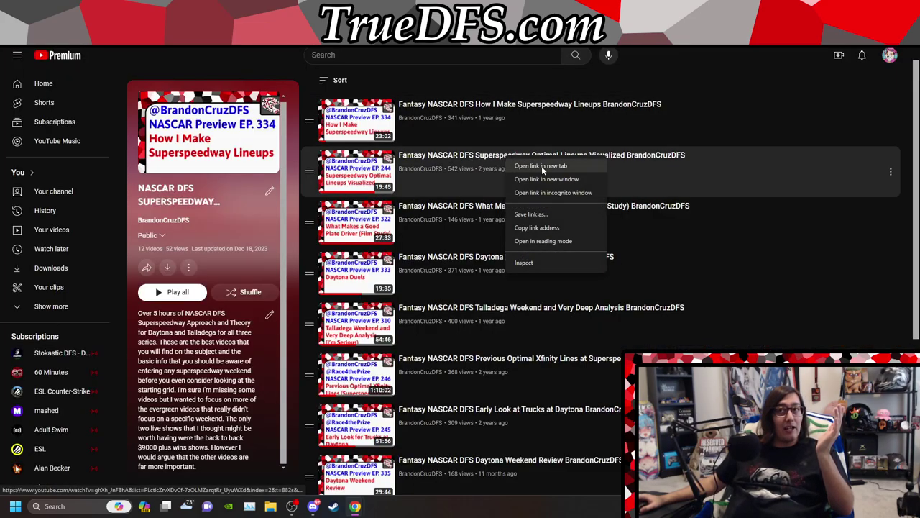
{"action": "key", "text": "Escape"}
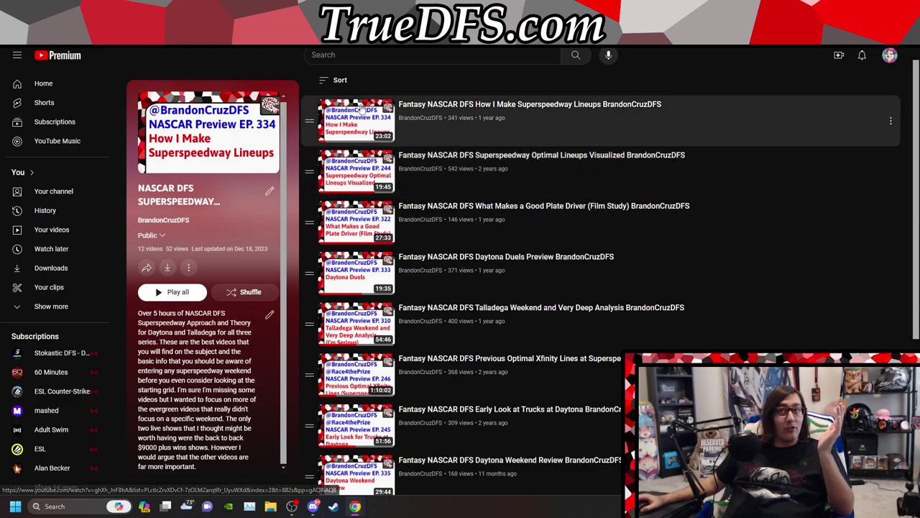
{"action": "left_click", "coordinate": [543, 169]}
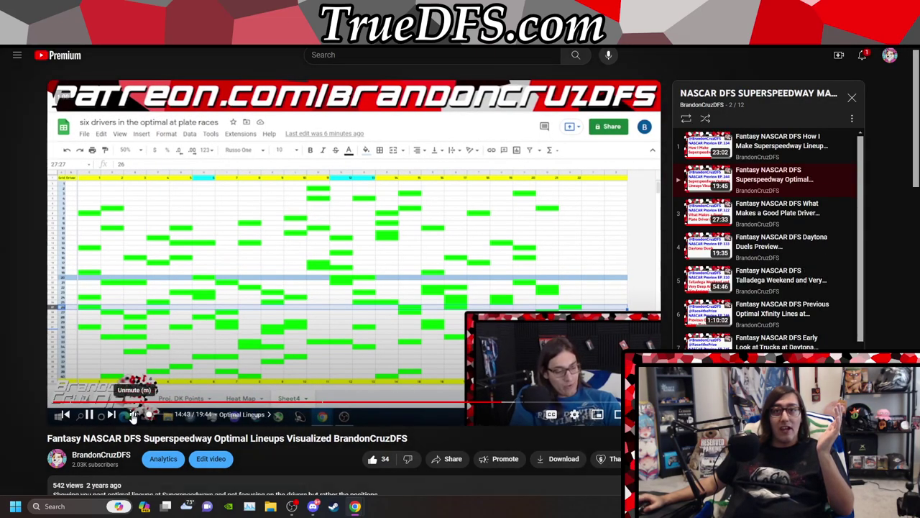
{"action": "left_click", "coordinate": [141, 325]}
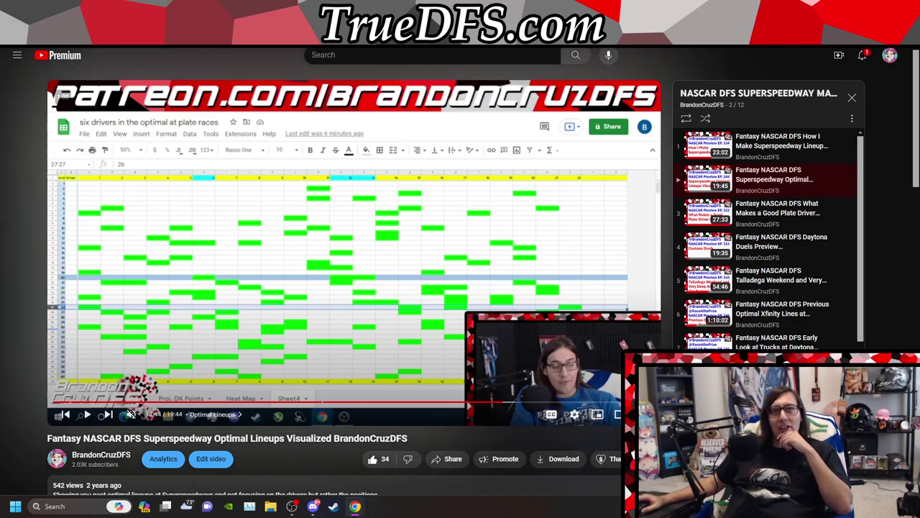
- Compare the selected grid positions in the Daytona 500 spreadsheet with the optimal lineup chart in the paused video
{"action": "key", "text": "ctrl+Tab"}
{"action": "scroll", "coordinate": [152, 269], "scroll_direction": "down", "scroll_amount": 4}
{"action": "scroll", "coordinate": [70, 368], "scroll_direction": "up", "scroll_amount": 5}
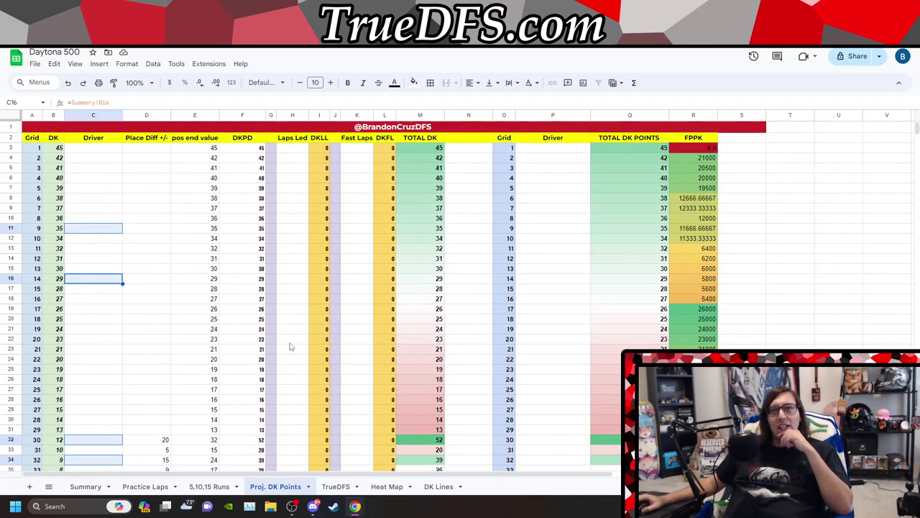
{"action": "key", "text": "ctrl+Tab"}
{"action": "key", "text": "ctrl+Tab"}
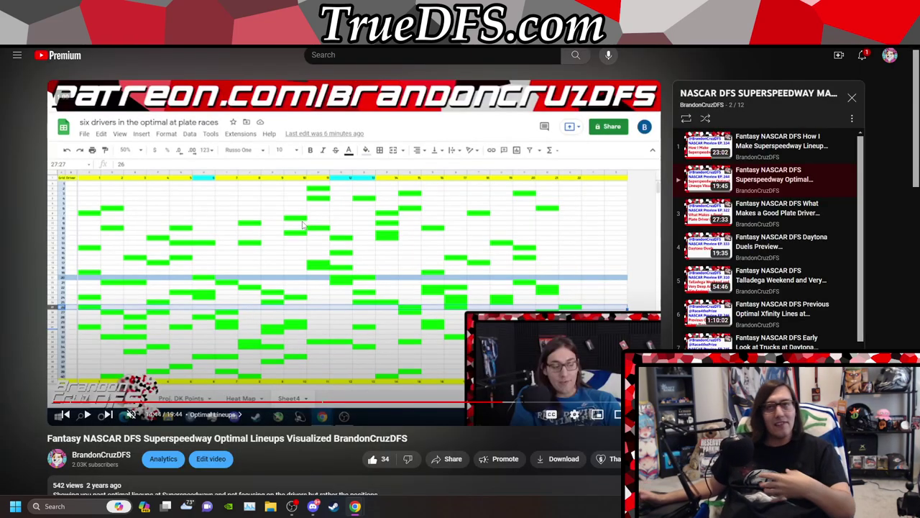
{"action": "key", "text": "ctrl+Tab"}
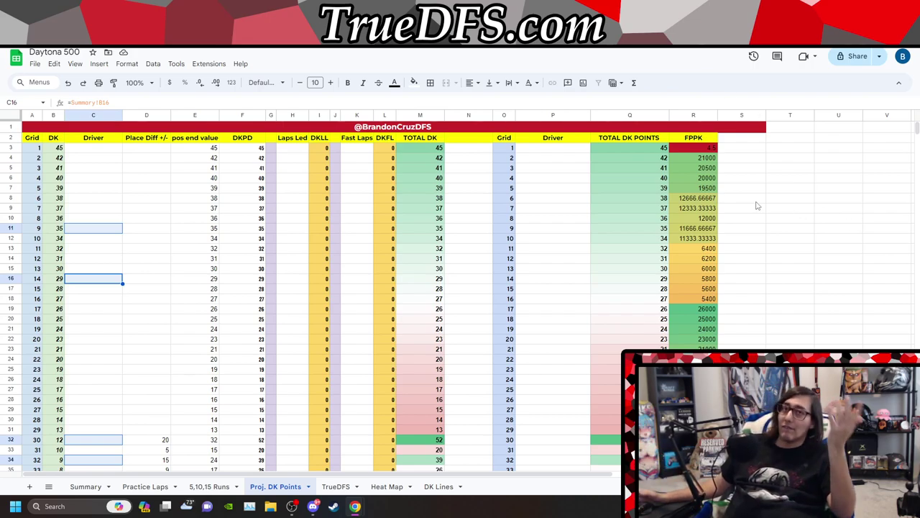
{"action": "scroll", "coordinate": [431, 245], "scroll_direction": "down", "scroll_amount": 3}
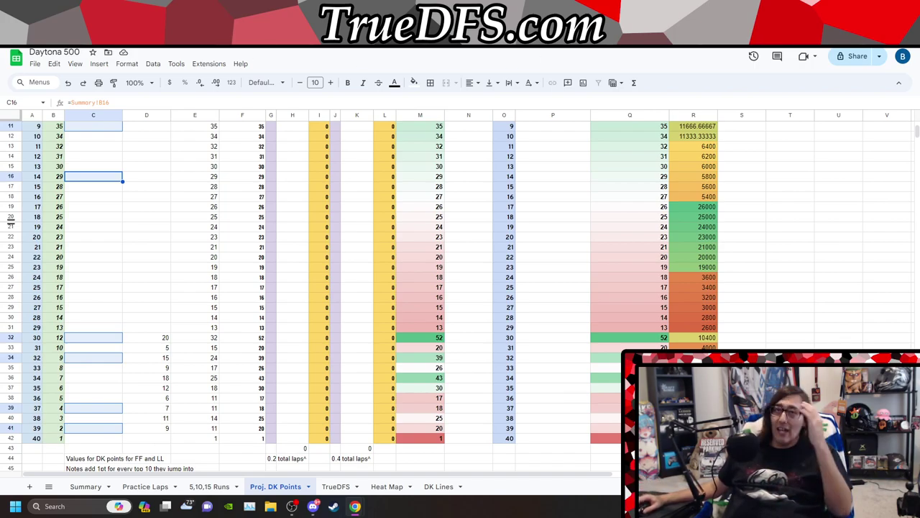
- Look through the rest of the superspeedway playlist on YouTube and return to the spreadsheet
{"action": "left_click", "coordinate": [159, 36]}
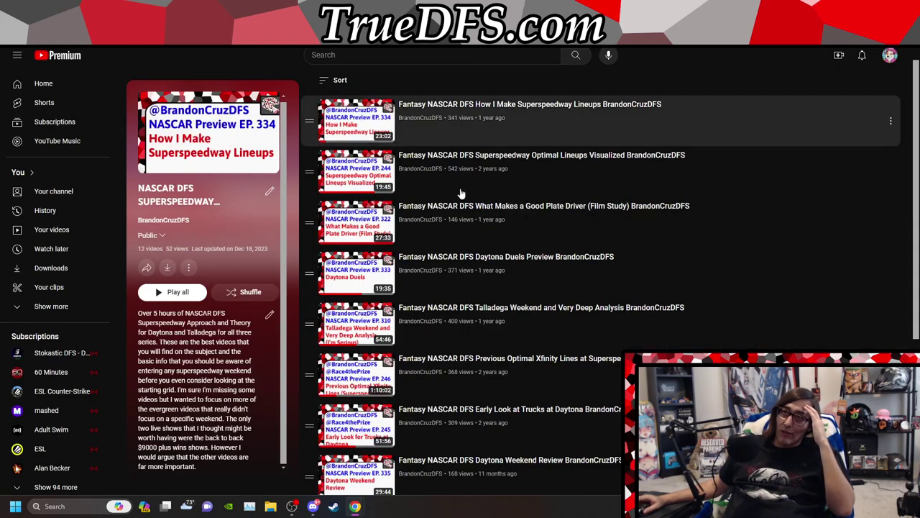
{"action": "scroll", "coordinate": [656, 306], "scroll_direction": "down", "scroll_amount": 3}
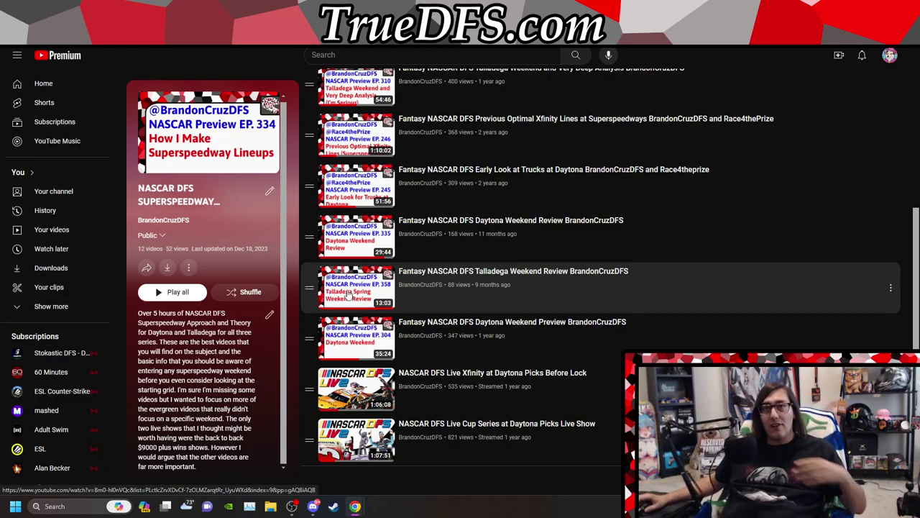
{"action": "key", "text": "ctrl+Tab"}
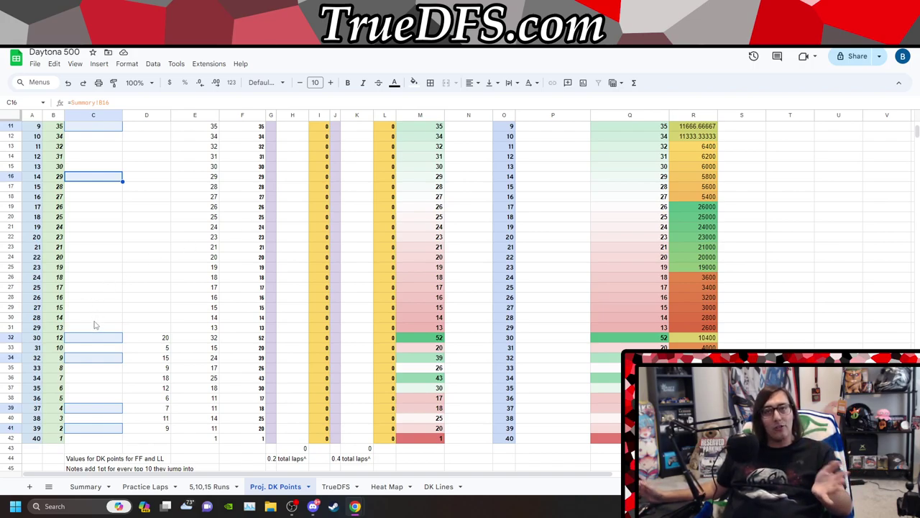
- Switch to the Racing-Reference driver statistics and examine the win, top-5 and top-10 columns for the last 10 Daytona and Talladega races
{"action": "key", "text": "ctrl+Tab"}
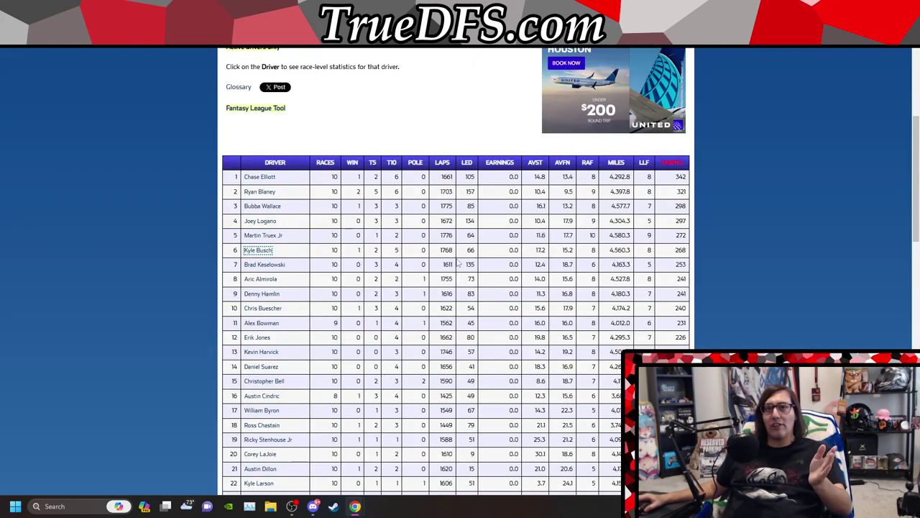
{"action": "scroll", "coordinate": [284, 205], "scroll_direction": "down", "scroll_amount": 3}
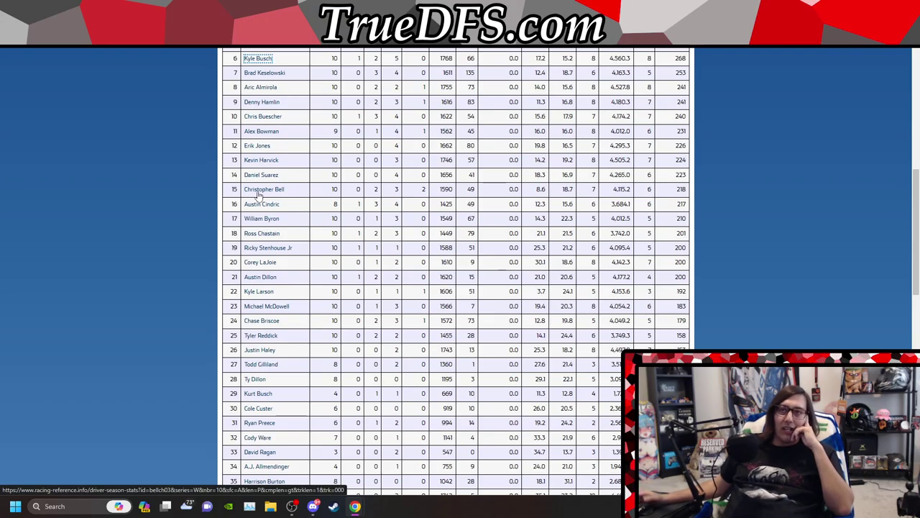
{"action": "scroll", "coordinate": [389, 221], "scroll_direction": "up", "scroll_amount": 3}
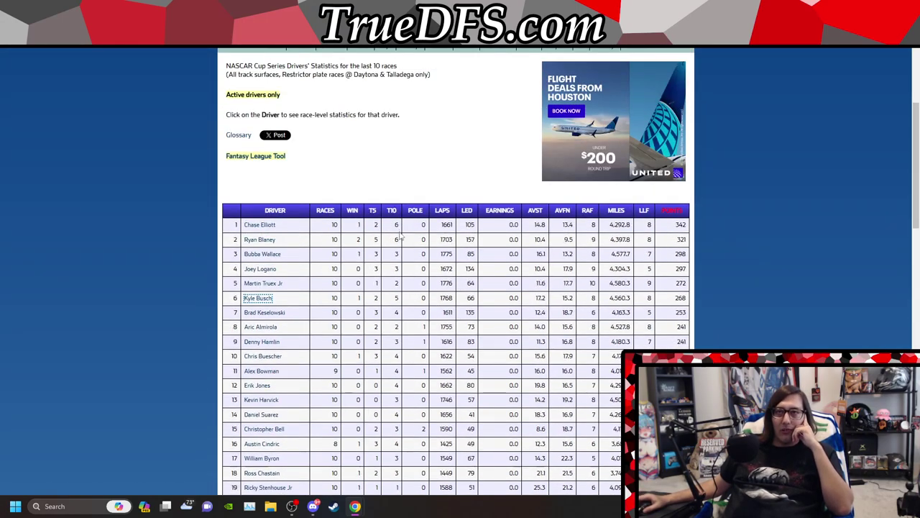
{"action": "scroll", "coordinate": [400, 236], "scroll_direction": "down", "scroll_amount": 1}
{"action": "scroll", "coordinate": [401, 236], "scroll_direction": "down", "scroll_amount": 4}
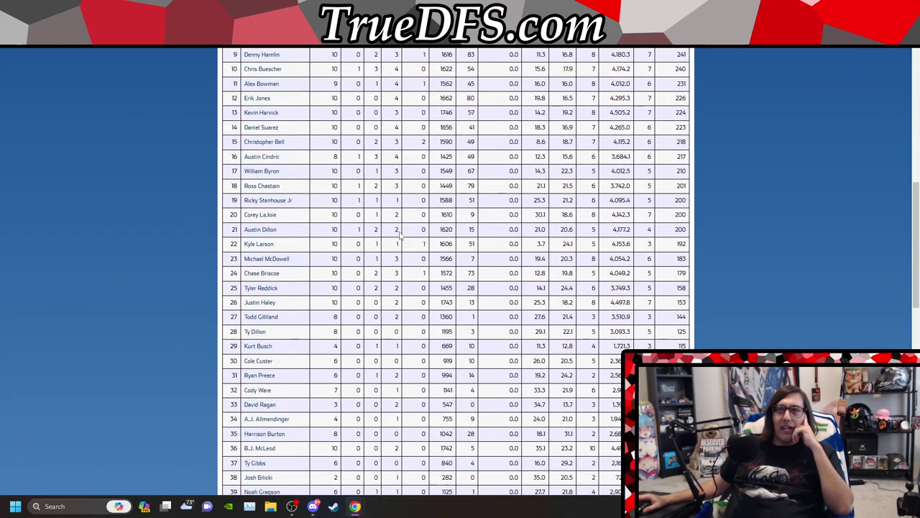
{"action": "scroll", "coordinate": [400, 236], "scroll_direction": "down", "scroll_amount": 2}
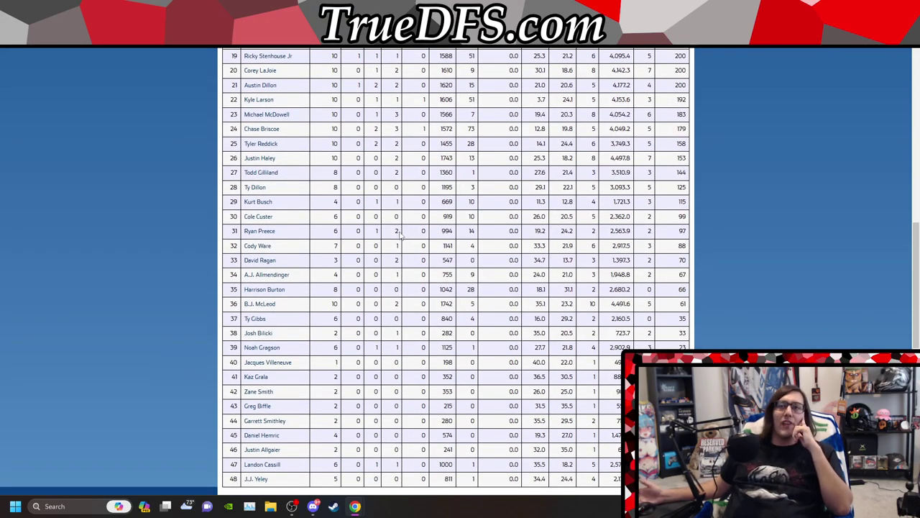
{"action": "scroll", "coordinate": [400, 236], "scroll_direction": "up", "scroll_amount": 6}
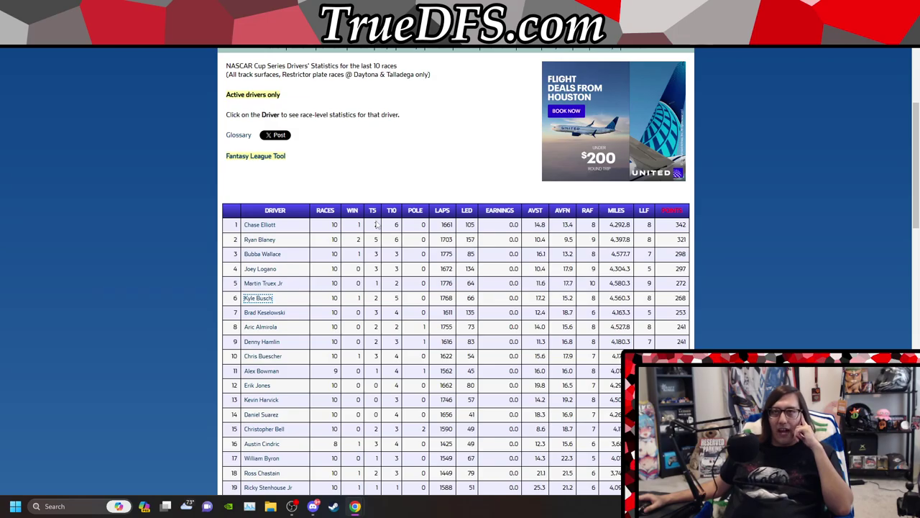
{"action": "scroll", "coordinate": [377, 224], "scroll_direction": "down", "scroll_amount": 4}
{"action": "scroll", "coordinate": [377, 225], "scroll_direction": "down", "scroll_amount": 2}
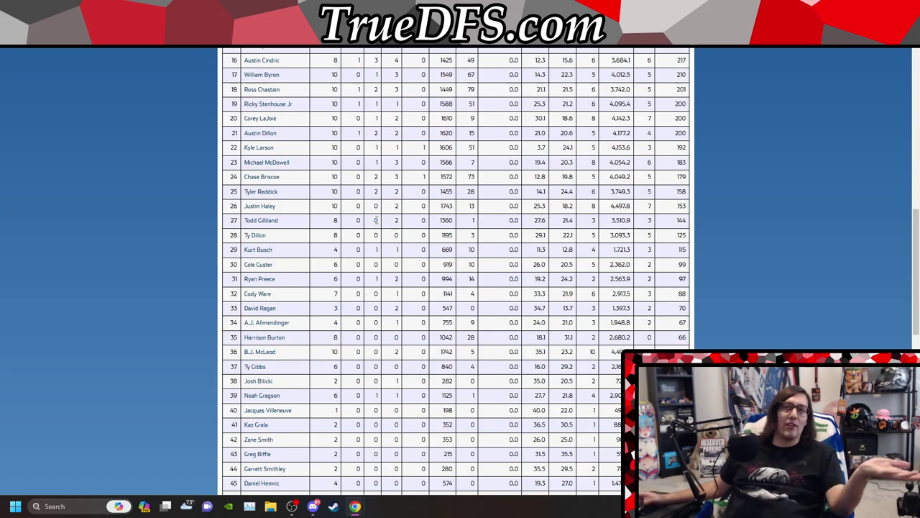
{"action": "scroll", "coordinate": [375, 220], "scroll_direction": "up", "scroll_amount": 5}
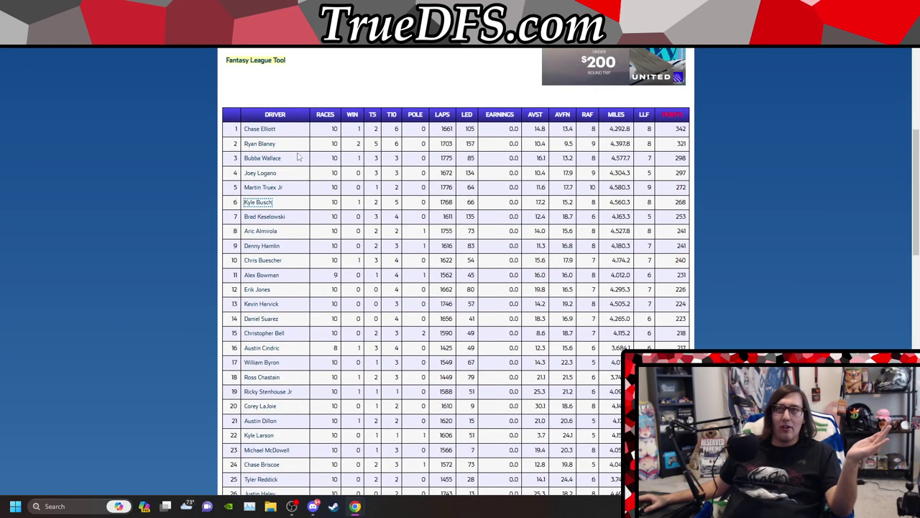
- Sort the superspeedway driver statistics by average finish
{"action": "left_click", "coordinate": [565, 119]}
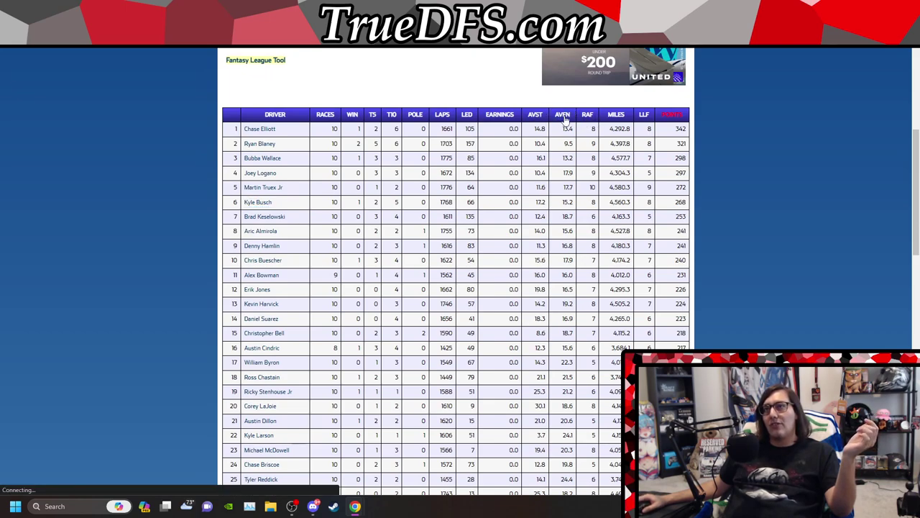
{"action": "scroll", "coordinate": [594, 266], "scroll_direction": "down", "scroll_amount": 3}
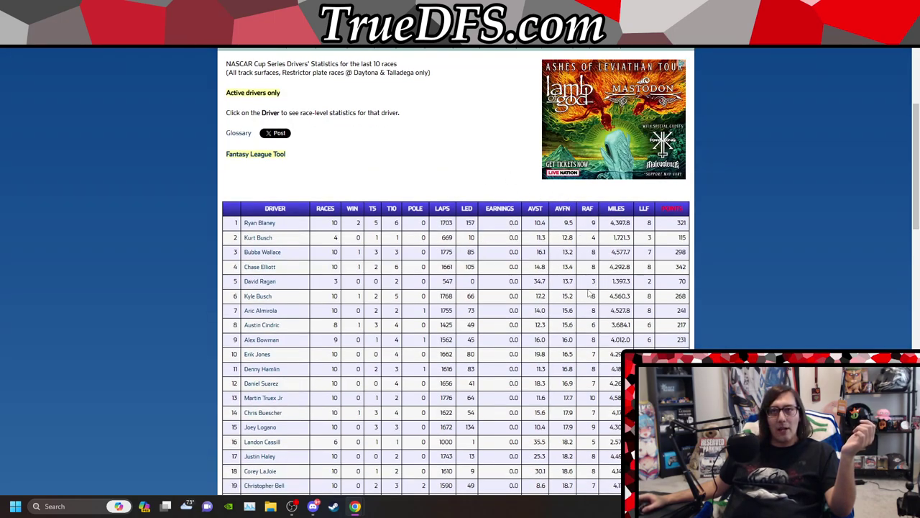
- Review Ryan Blaney's race-level results for the last 10 superspeedway races and return to the driver list
{"action": "right_click", "coordinate": [270, 225]}
{"action": "left_click", "coordinate": [329, 239]}
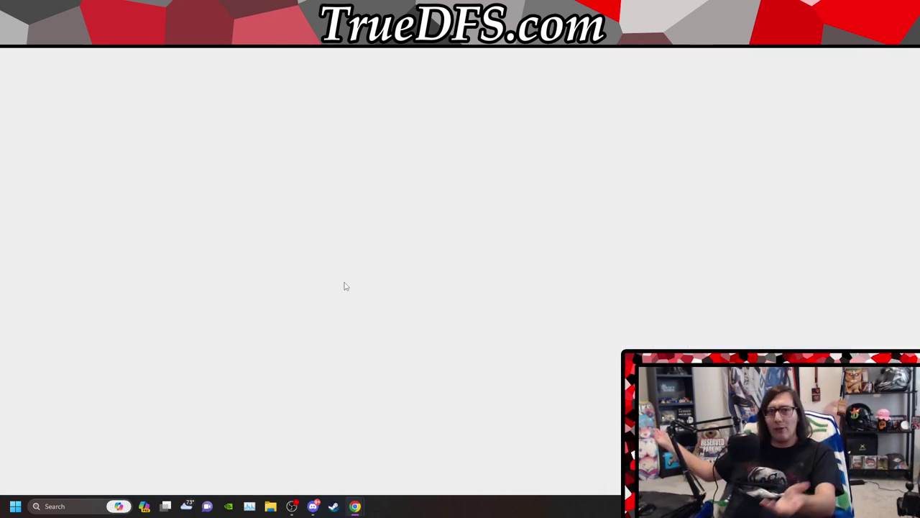
{"action": "scroll", "coordinate": [344, 286], "scroll_direction": "down", "scroll_amount": 2}
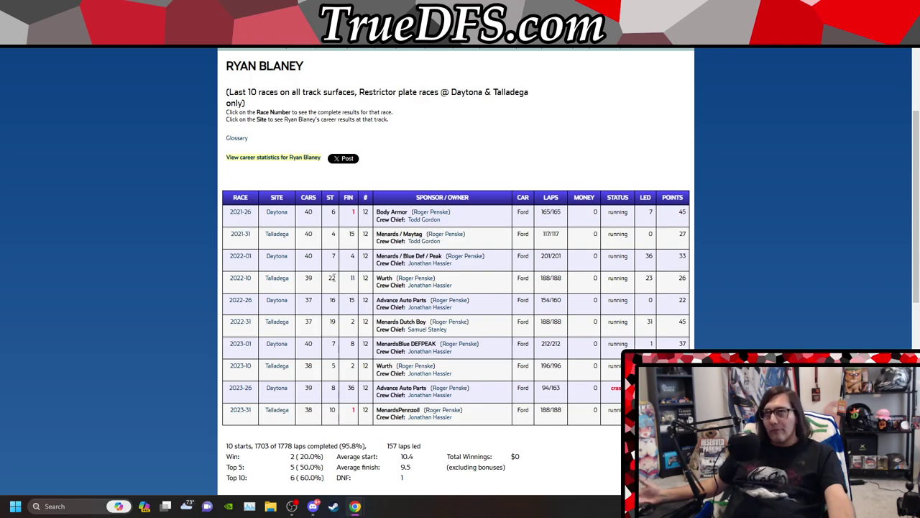
{"action": "key", "text": "alt+Left"}
{"action": "scroll", "coordinate": [480, 258], "scroll_direction": "down", "scroll_amount": 4}
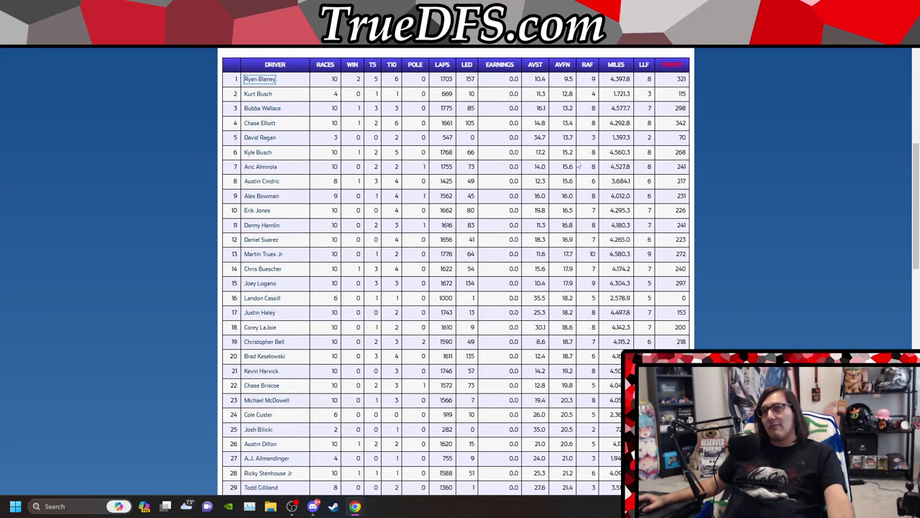
- Look through the full superspeedway driver list ranked by average finish, down to the lowest-ranked drivers and back
{"action": "scroll", "coordinate": [570, 279], "scroll_direction": "down", "scroll_amount": 5}
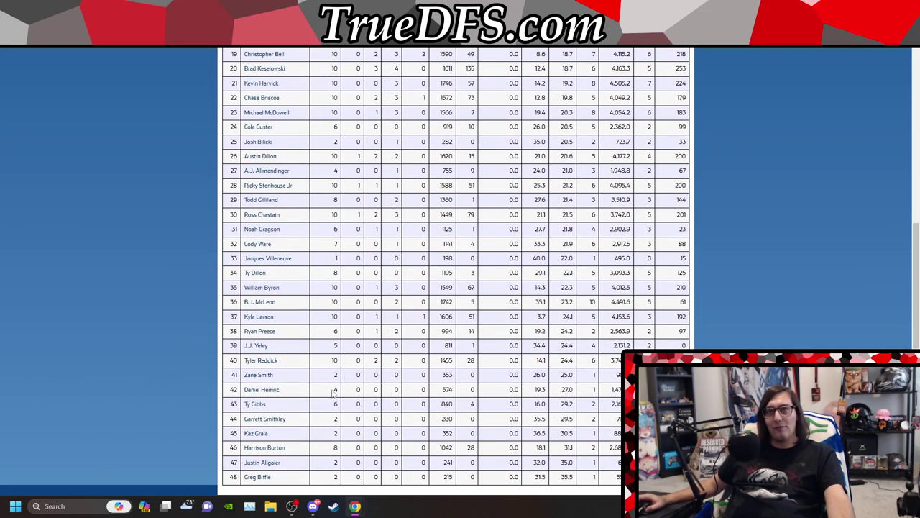
{"action": "scroll", "coordinate": [324, 412], "scroll_direction": "up", "scroll_amount": 6}
{"action": "scroll", "coordinate": [596, 452], "scroll_direction": "up", "scroll_amount": 3}
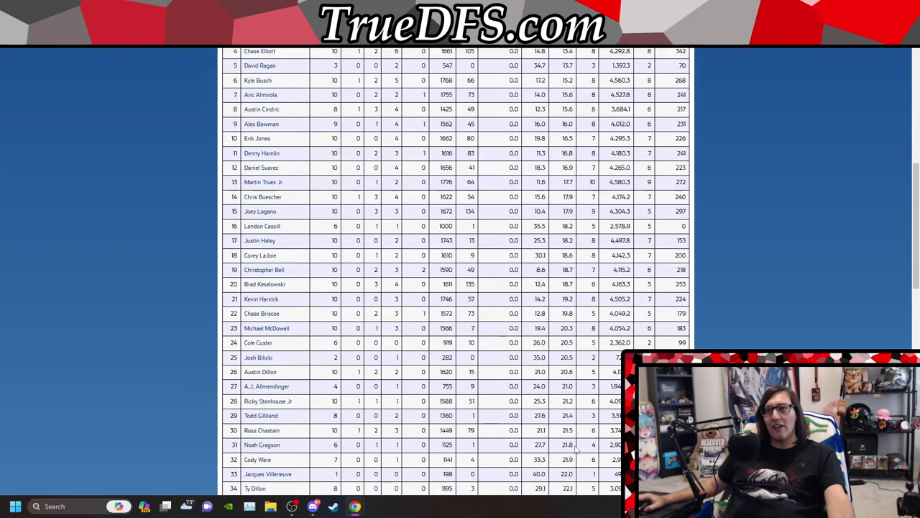
{"action": "scroll", "coordinate": [583, 453], "scroll_direction": "down", "scroll_amount": 2}
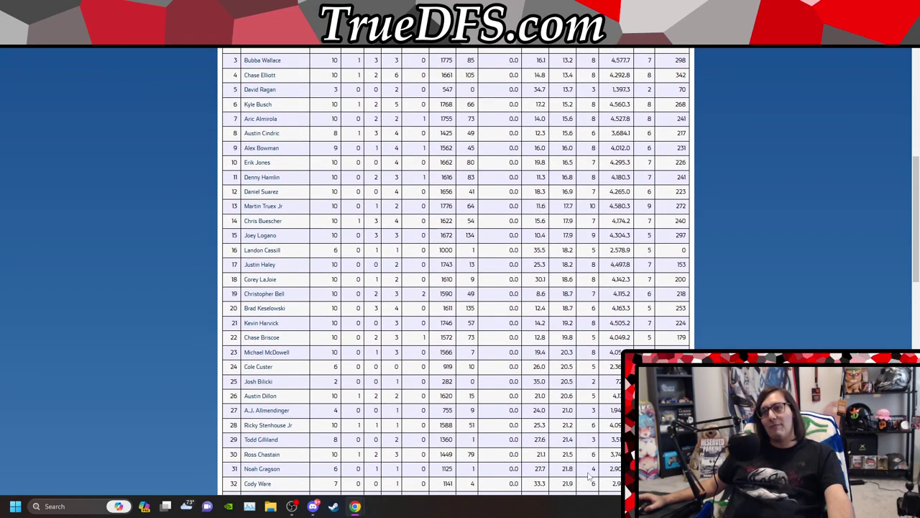
{"action": "scroll", "coordinate": [577, 490], "scroll_direction": "up", "scroll_amount": 2}
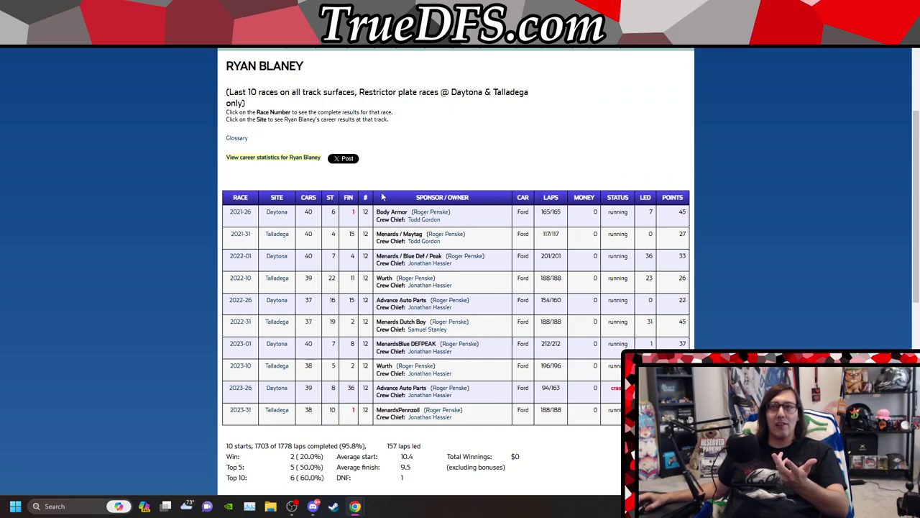
- Look over the YouTube superspeedway playlist and the projected DraftKings points sheet, then return to Ryan Blaney's race results
{"action": "key", "text": "ctrl+Tab"}
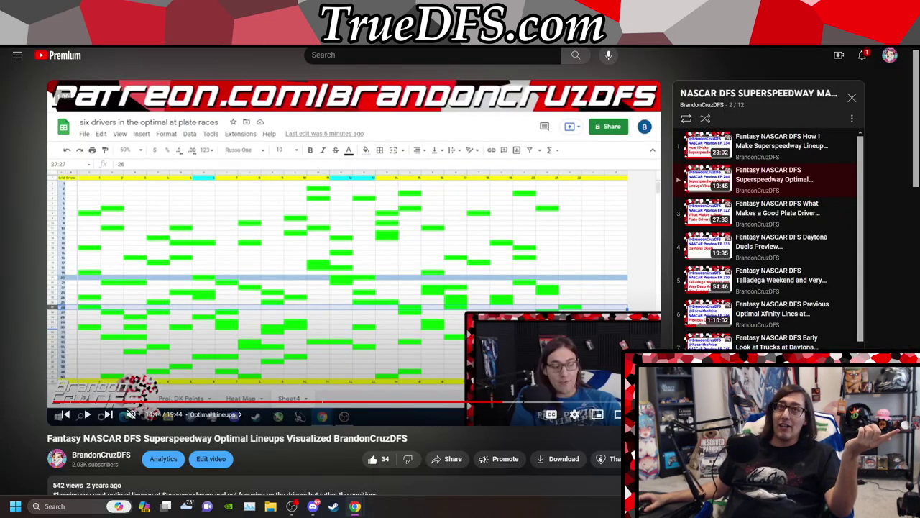
{"action": "key", "text": "ctrl+Tab"}
{"action": "scroll", "coordinate": [744, 166], "scroll_direction": "up", "scroll_amount": 1}
{"action": "scroll", "coordinate": [744, 165], "scroll_direction": "up", "scroll_amount": 3}
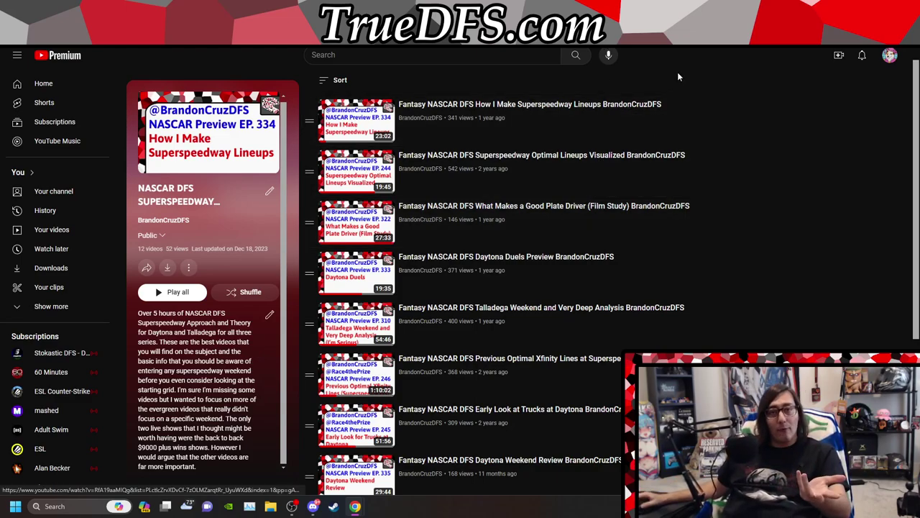
{"action": "key", "text": "ctrl+Tab"}
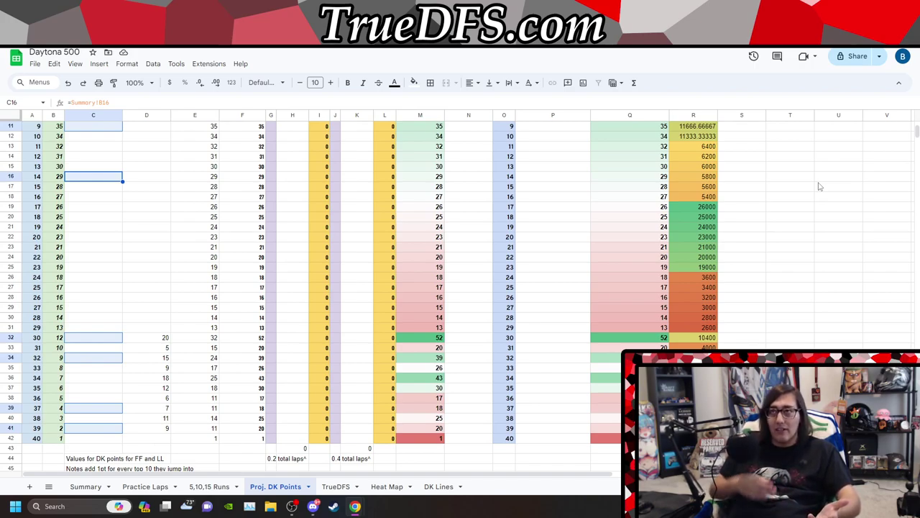
{"action": "key", "text": "ctrl+Tab"}
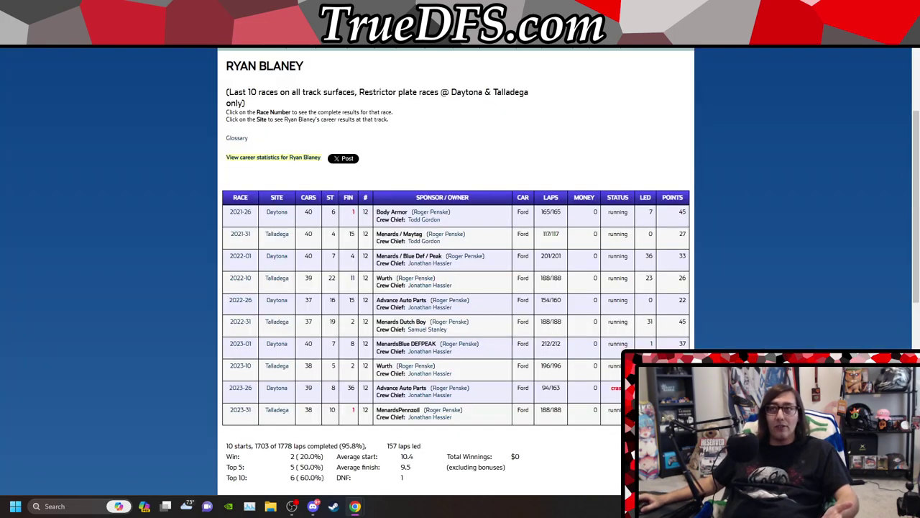
- Open Denny Hamlin's race-level results from the driver list in a new browser tab and view his last 10 superspeedway races
{"action": "key", "text": "ctrl+Tab"}
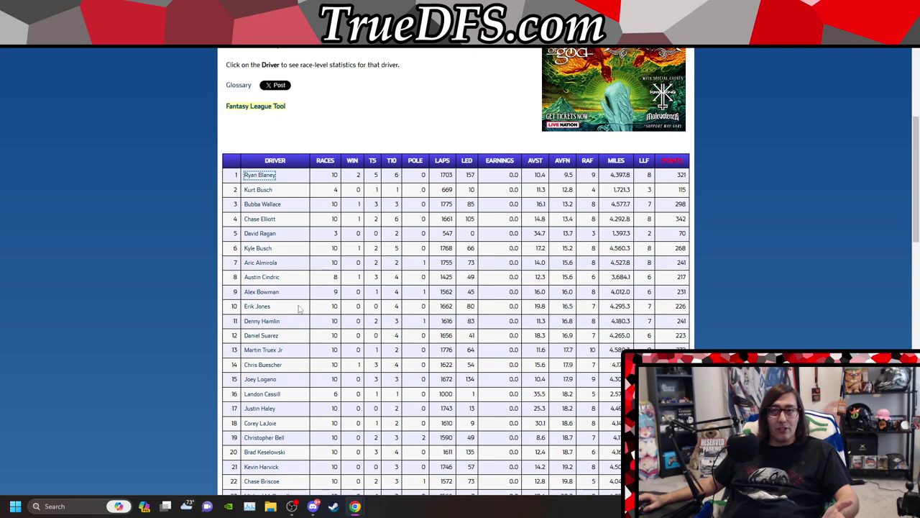
{"action": "right_click", "coordinate": [272, 321]}
{"action": "left_click", "coordinate": [316, 332]}
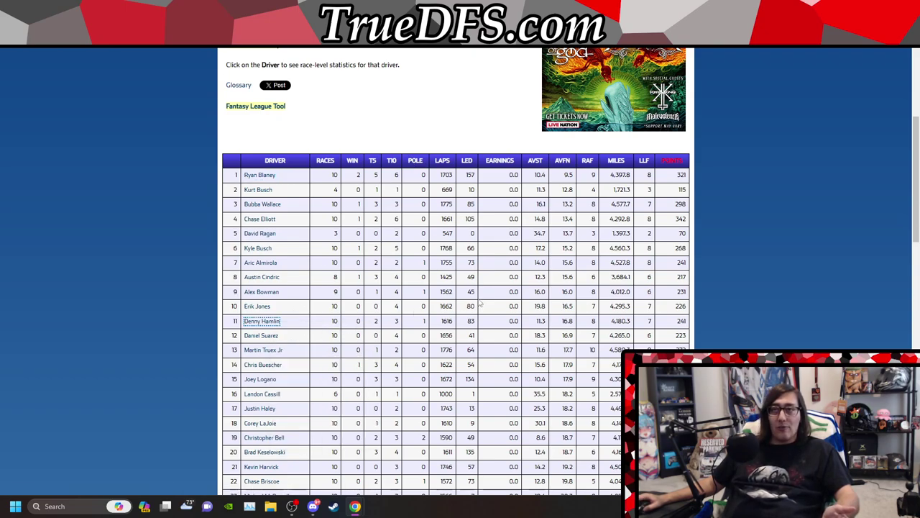
{"action": "key", "text": "ctrl+Tab"}
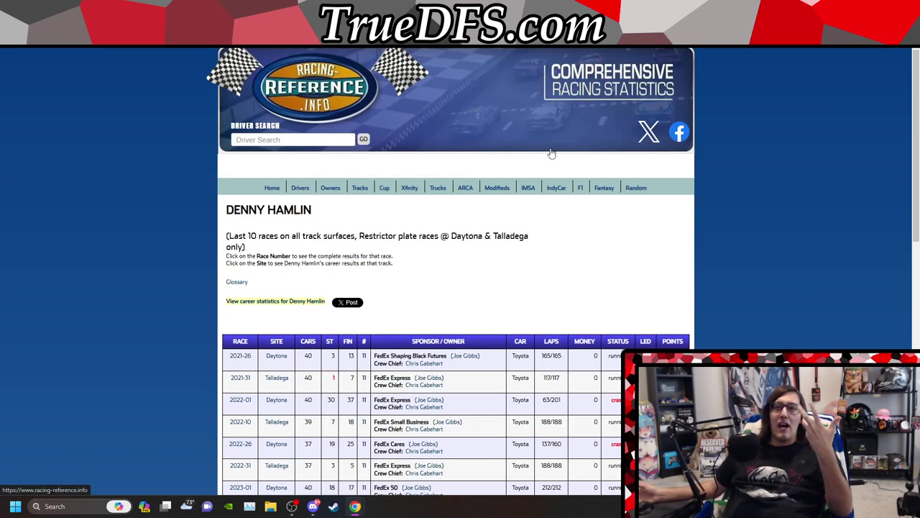
{"action": "scroll", "coordinate": [421, 244], "scroll_direction": "down", "scroll_amount": 2}
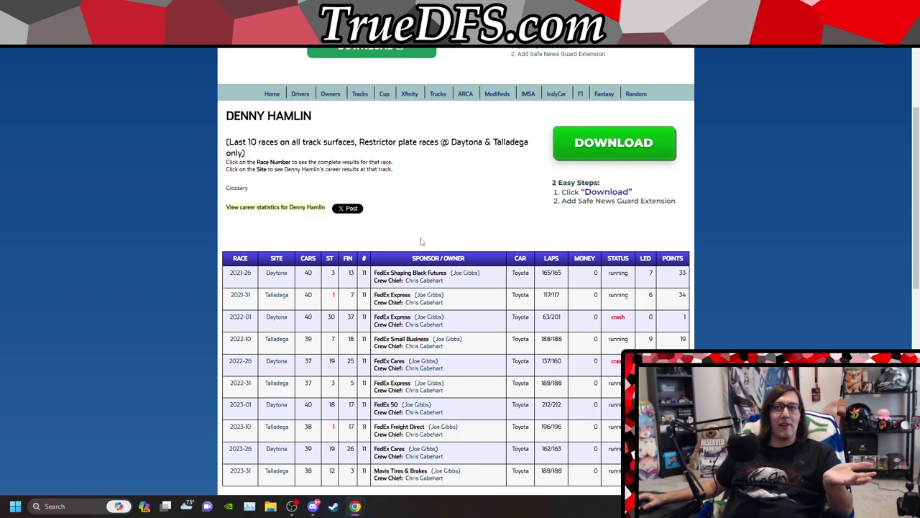
{"action": "scroll", "coordinate": [422, 245], "scroll_direction": "down", "scroll_amount": 1}
{"action": "scroll", "coordinate": [421, 179], "scroll_direction": "down", "scroll_amount": 1}
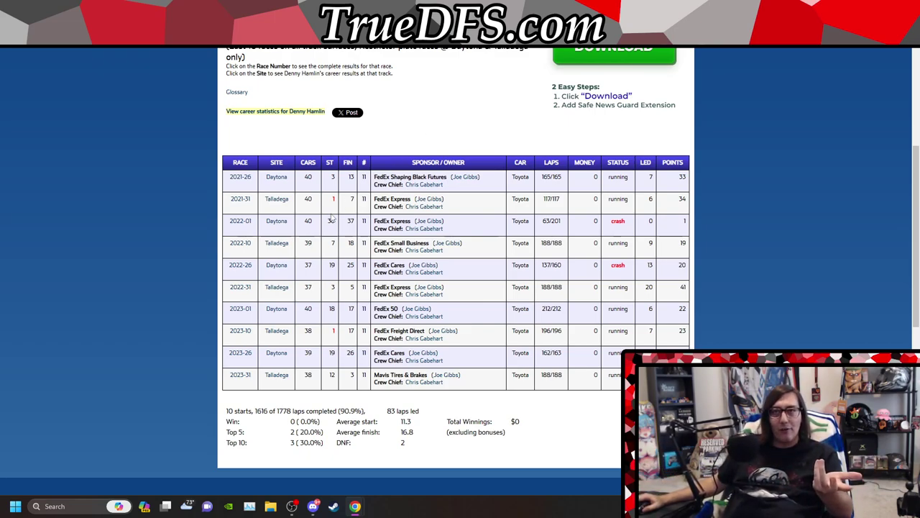
- Compare Denny Hamlin's starting and finishing positions race by race, highlighting rows such as 2022-01, 2022-26 and 2023-10
{"action": "left_click_drag", "start_coordinate": [327, 222], "coordinate": [360, 223]}
{"action": "left_click_drag", "start_coordinate": [327, 265], "coordinate": [351, 266]}
{"action": "left_click_drag", "start_coordinate": [327, 199], "coordinate": [390, 201]}
{"action": "left_click_drag", "start_coordinate": [334, 244], "coordinate": [330, 291]}
{"action": "left_click_drag", "start_coordinate": [332, 330], "coordinate": [365, 333]}
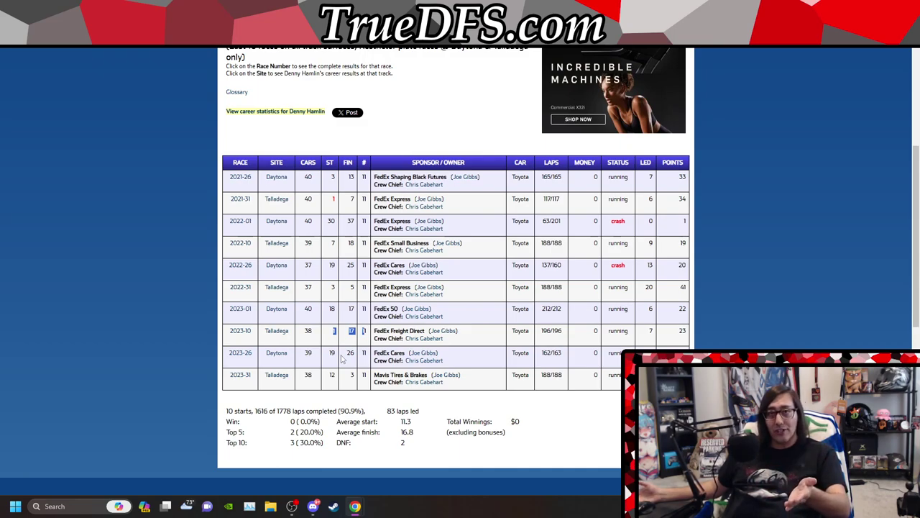
{"action": "left_click", "coordinate": [332, 205]}
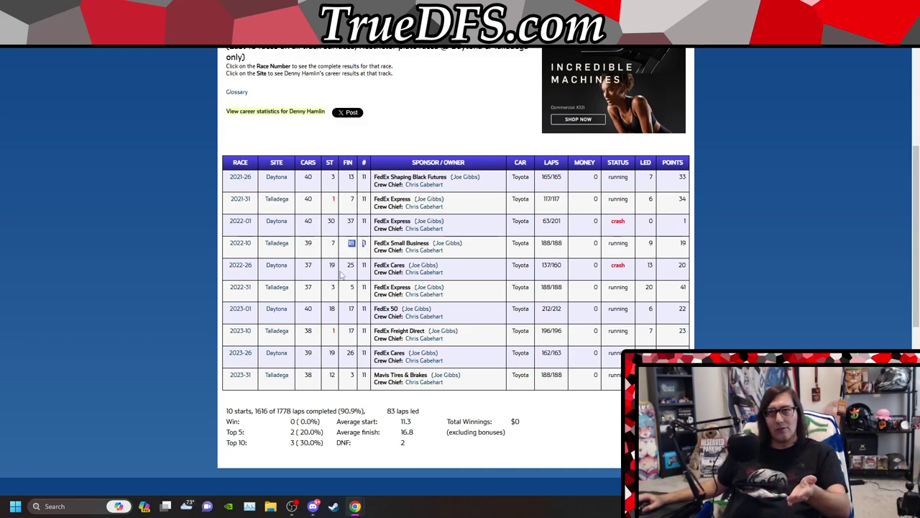
{"action": "left_click_drag", "start_coordinate": [328, 221], "coordinate": [367, 223]}
{"action": "left_click_drag", "start_coordinate": [335, 266], "coordinate": [367, 267]}
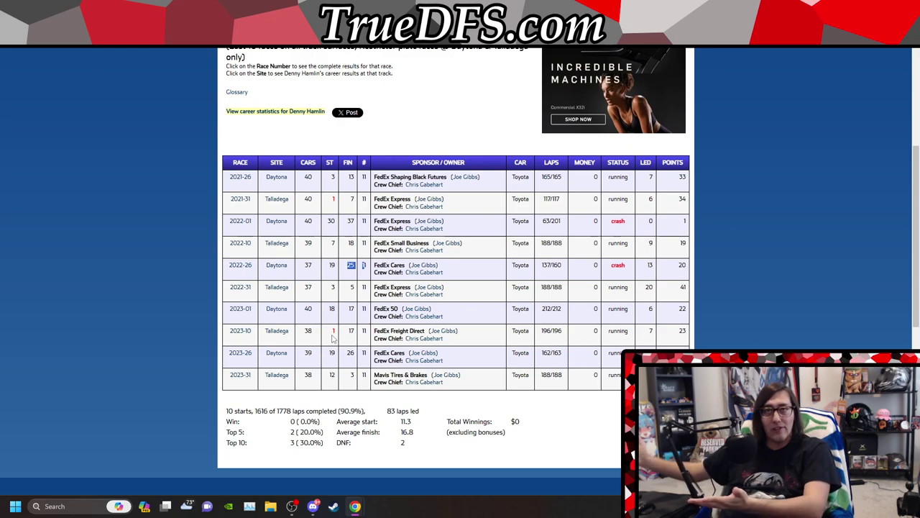
- Review the projected points by grid position in the Daytona 500 spreadsheet and select the driver cells for grid positions 20 to 23
{"action": "key", "text": "ctrl+Tab"}
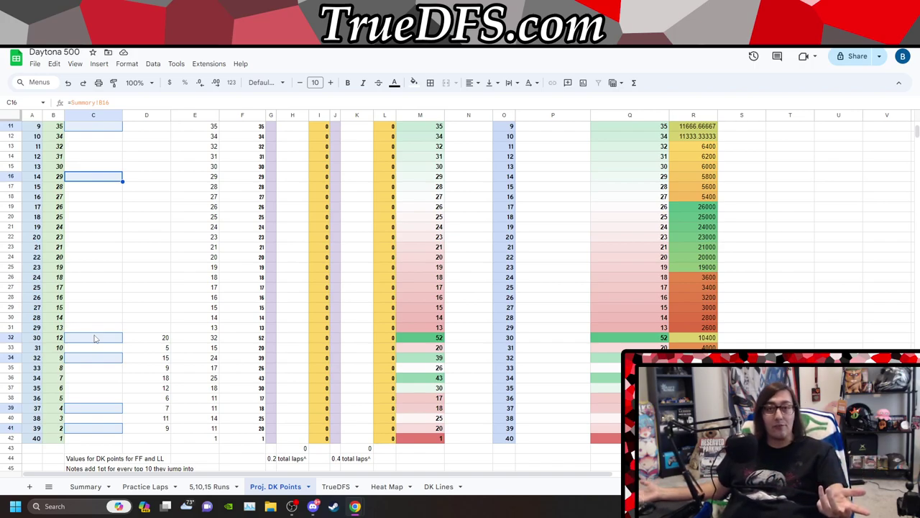
{"action": "scroll", "coordinate": [94, 337], "scroll_direction": "up", "scroll_amount": 3}
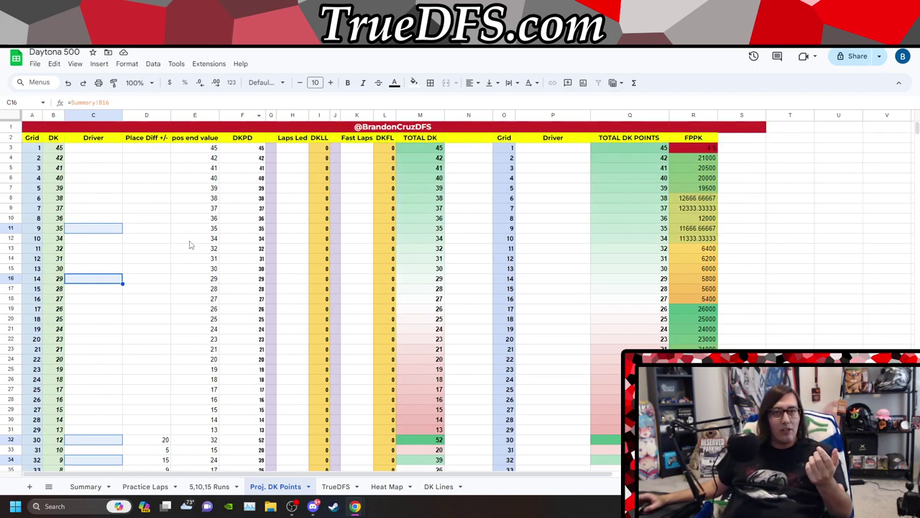
{"action": "scroll", "coordinate": [190, 245], "scroll_direction": "down", "scroll_amount": 1}
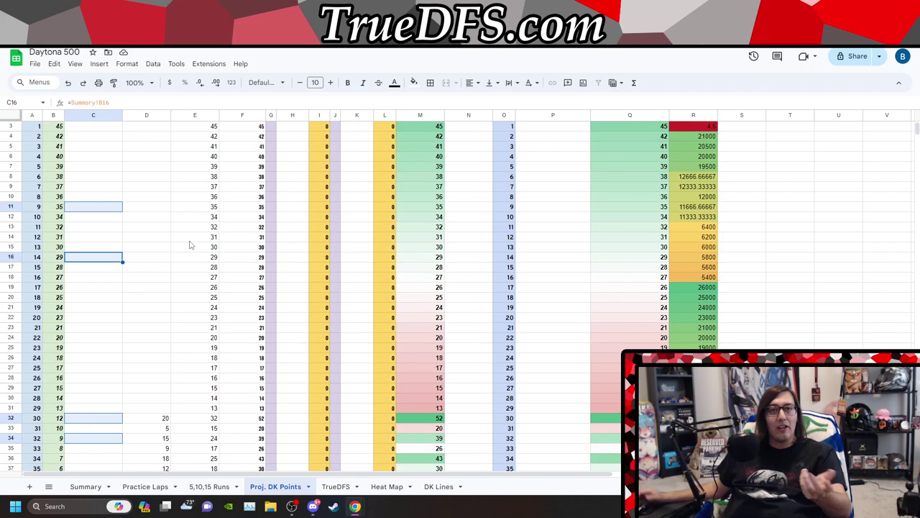
{"action": "scroll", "coordinate": [190, 245], "scroll_direction": "down", "scroll_amount": 3}
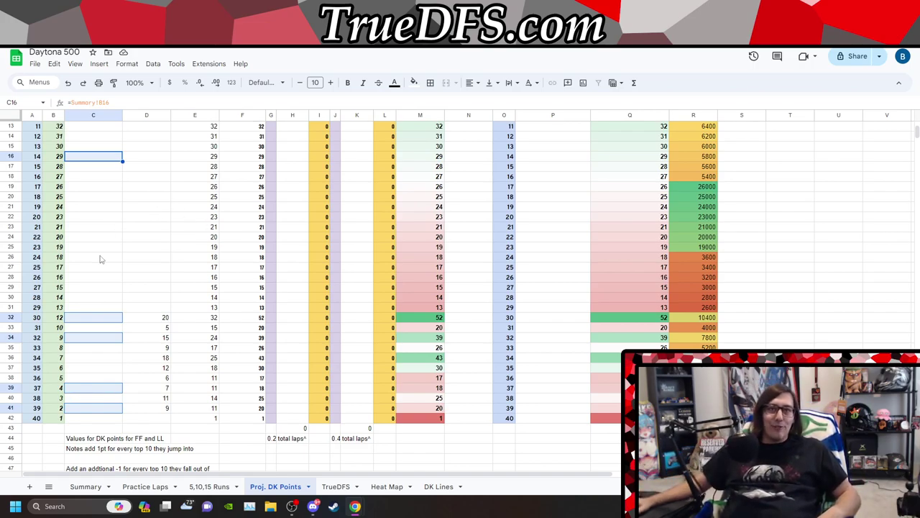
{"action": "left_click_drag", "start_coordinate": [103, 218], "coordinate": [100, 246]}
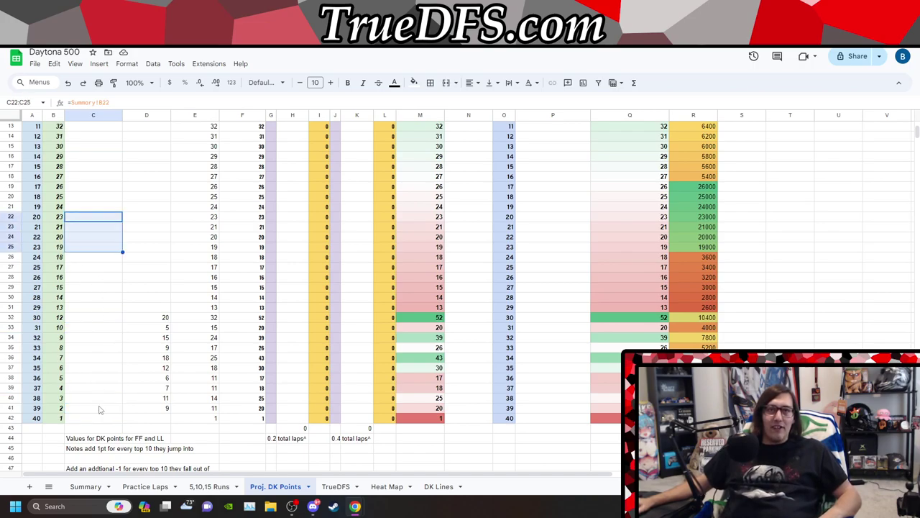
- Clear the place differential value for grid position 39
{"action": "left_click", "coordinate": [100, 408]}
{"action": "key", "text": "Right"}
{"action": "key", "text": "Delete"}
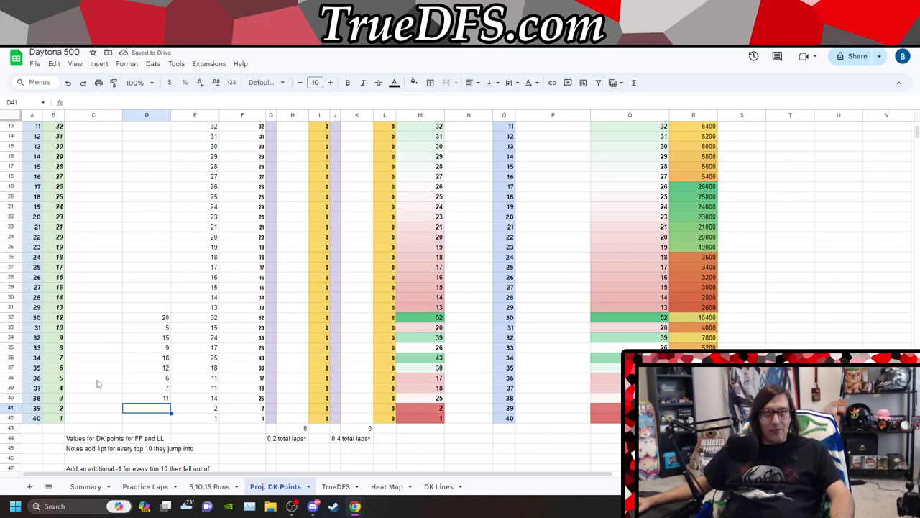
- Select the driver cell for grid position 6 and compare the front starters' projected points with the back of the grid
{"action": "scroll", "coordinate": [83, 176], "scroll_direction": "up", "scroll_amount": 3}
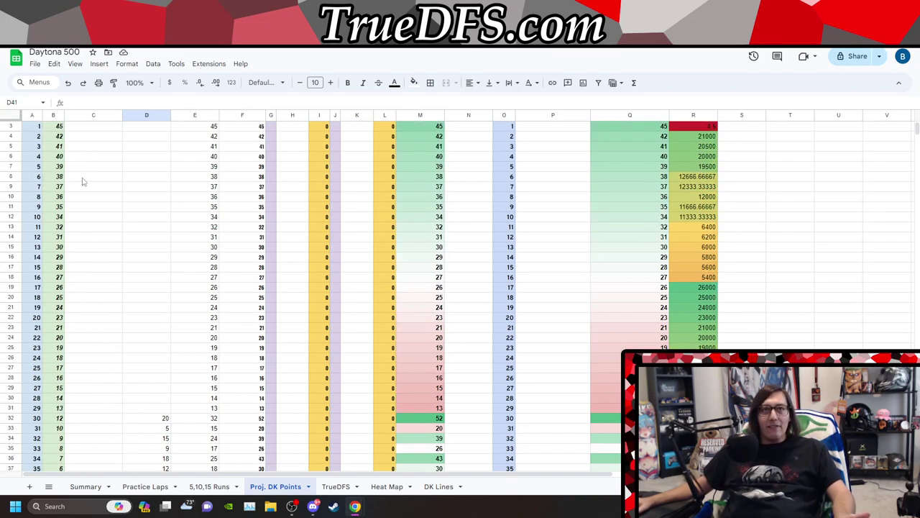
{"action": "left_click", "coordinate": [83, 175]}
{"action": "scroll", "coordinate": [90, 279], "scroll_direction": "down", "scroll_amount": 3}
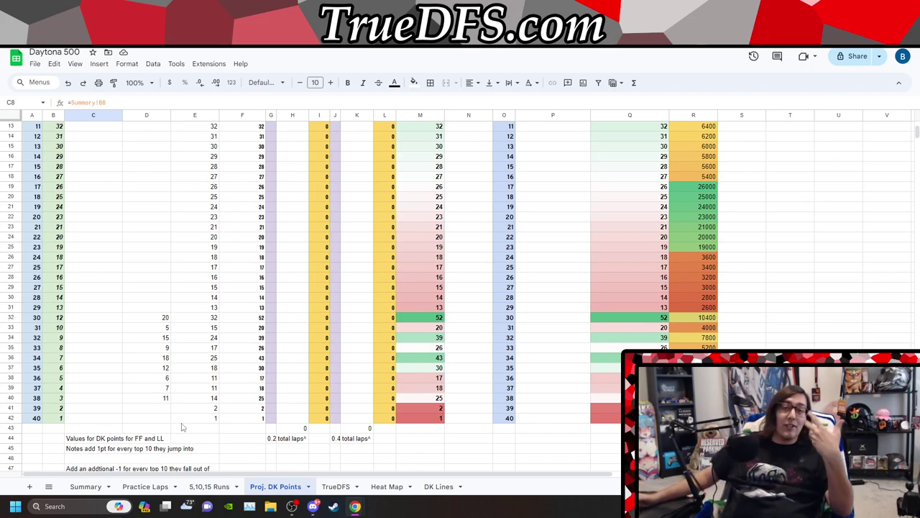
{"action": "scroll", "coordinate": [156, 405], "scroll_direction": "up", "scroll_amount": 3}
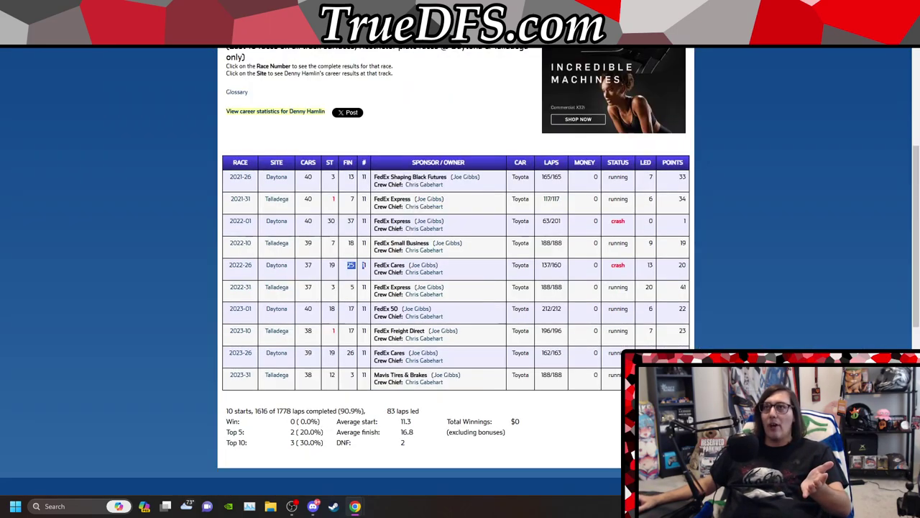
- Return to the superspeedway driver list and check the race counts for David Ragan and Kurt Busch
{"action": "key", "text": "alt+Left"}
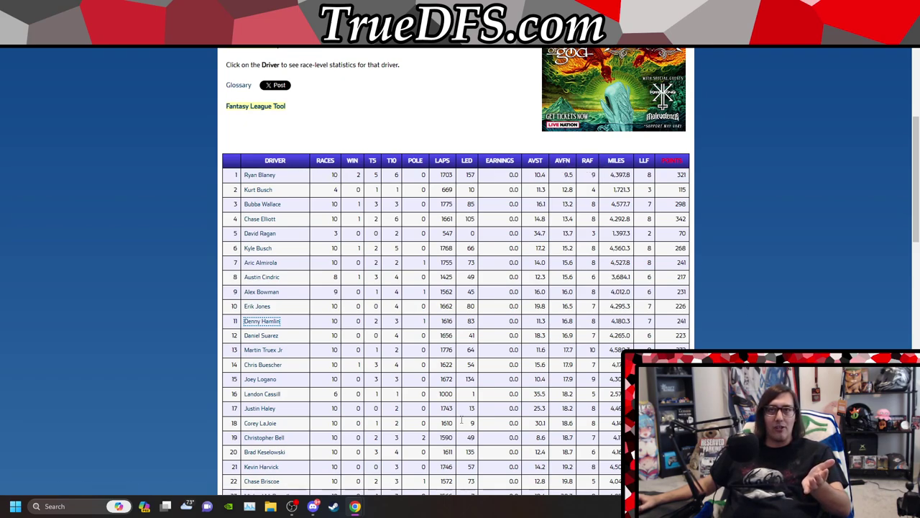
{"action": "left_click_drag", "start_coordinate": [343, 238], "coordinate": [314, 235]}
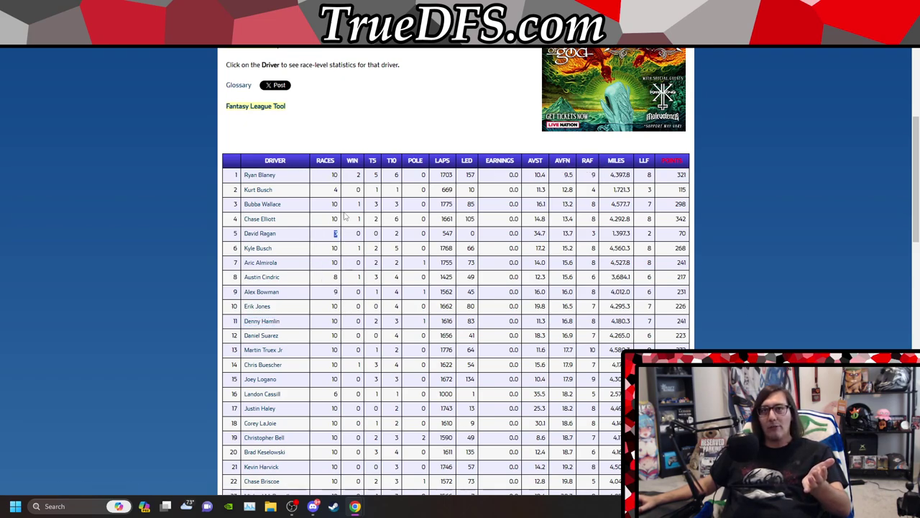
{"action": "scroll", "coordinate": [340, 196], "scroll_direction": "down", "scroll_amount": 1}
{"action": "left_click_drag", "start_coordinate": [339, 173], "coordinate": [328, 178]}
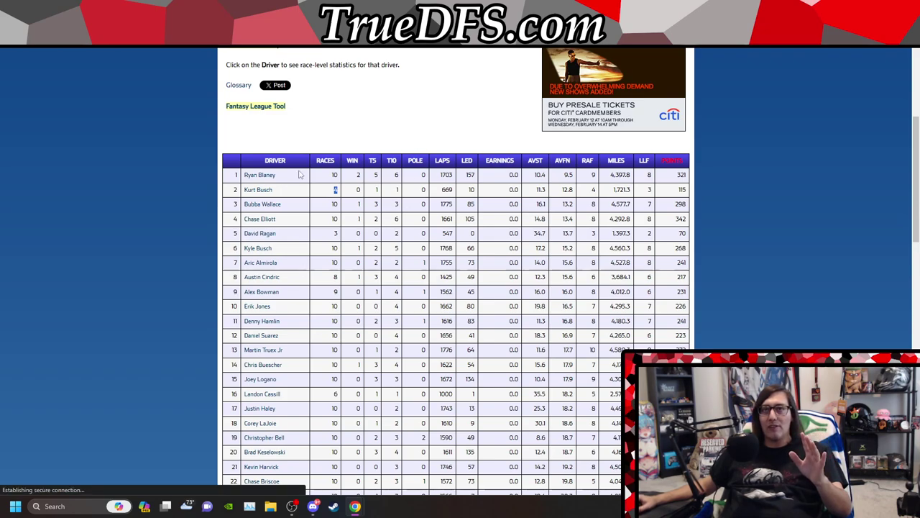
{"action": "left_click", "coordinate": [374, 175]}
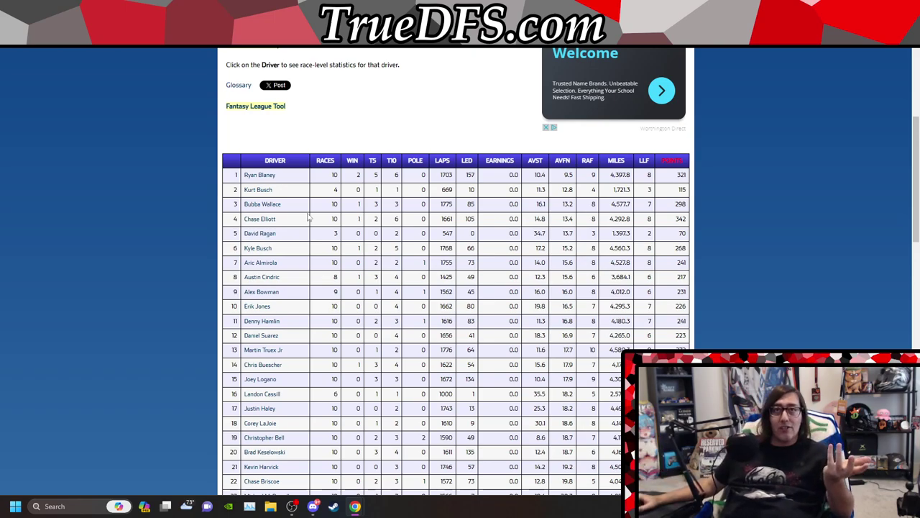
- Switch to the projected DraftKings points sheet and compare point values across the front, middle and rear grid positions
{"action": "key", "text": "ctrl+Tab"}
{"action": "scroll", "coordinate": [158, 328], "scroll_direction": "down", "scroll_amount": 4}
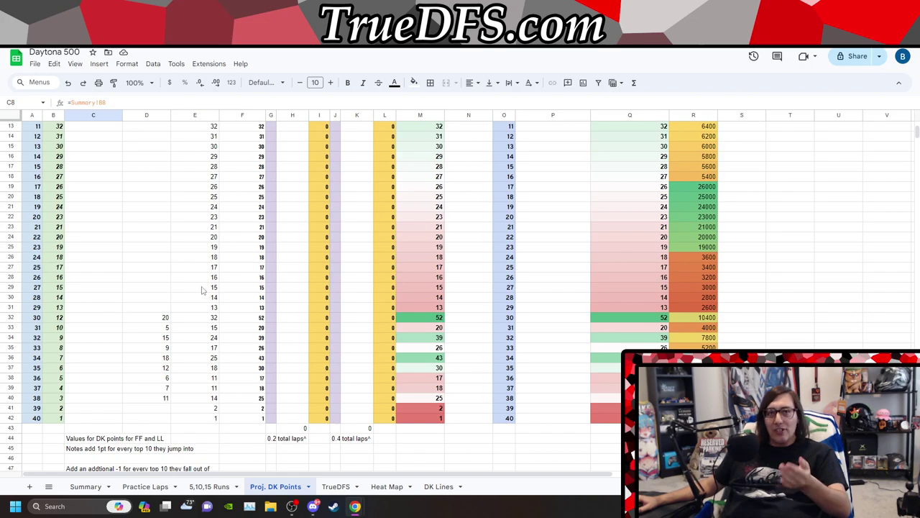
{"action": "scroll", "coordinate": [189, 309], "scroll_direction": "up", "scroll_amount": 3}
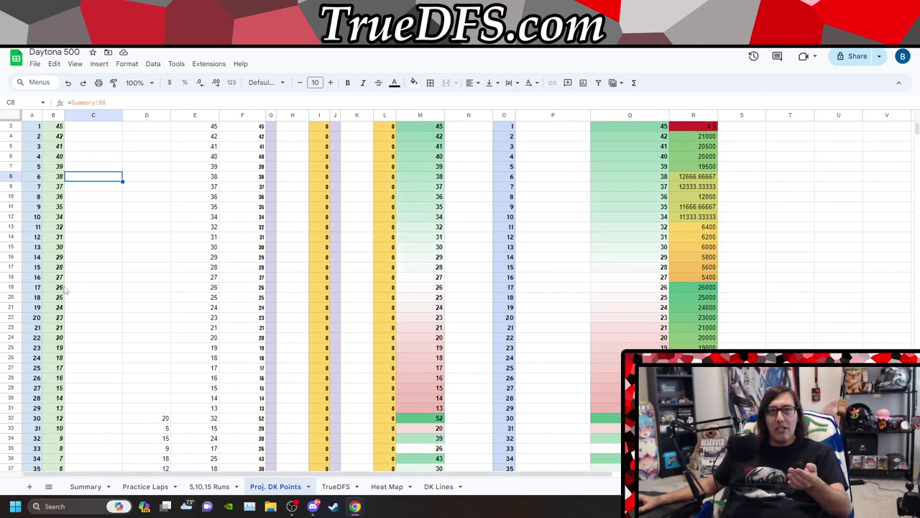
{"action": "scroll", "coordinate": [140, 191], "scroll_direction": "down", "scroll_amount": 2}
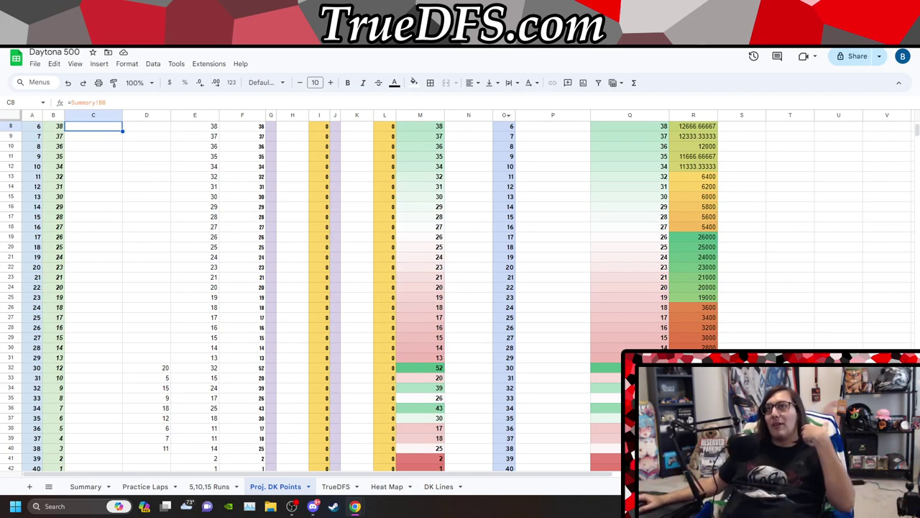
- Go back to the Racing-Reference superspeedway driver list and review the drivers ranked around Kyle Busch and Chris Buescher
{"action": "key", "text": "ctrl+Tab"}
{"action": "key", "text": "ctrl+Tab"}
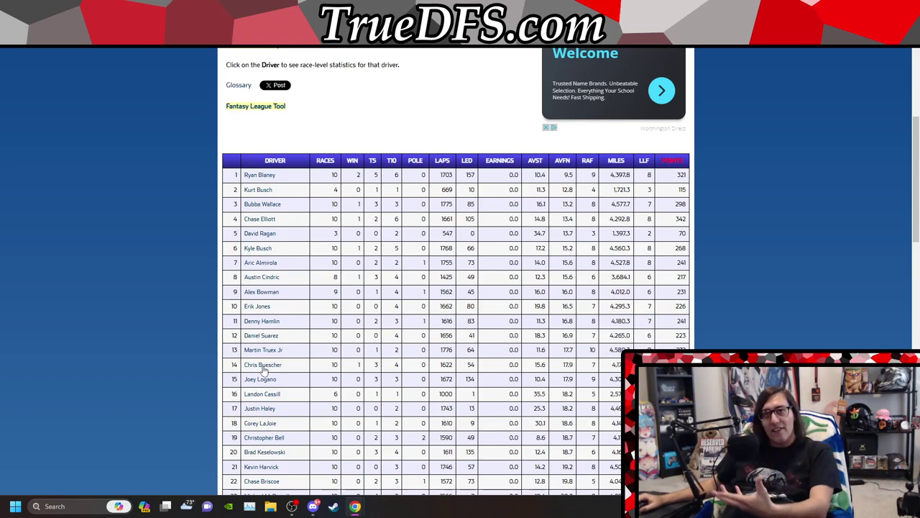
{"action": "scroll", "coordinate": [263, 369], "scroll_direction": "down", "scroll_amount": 3}
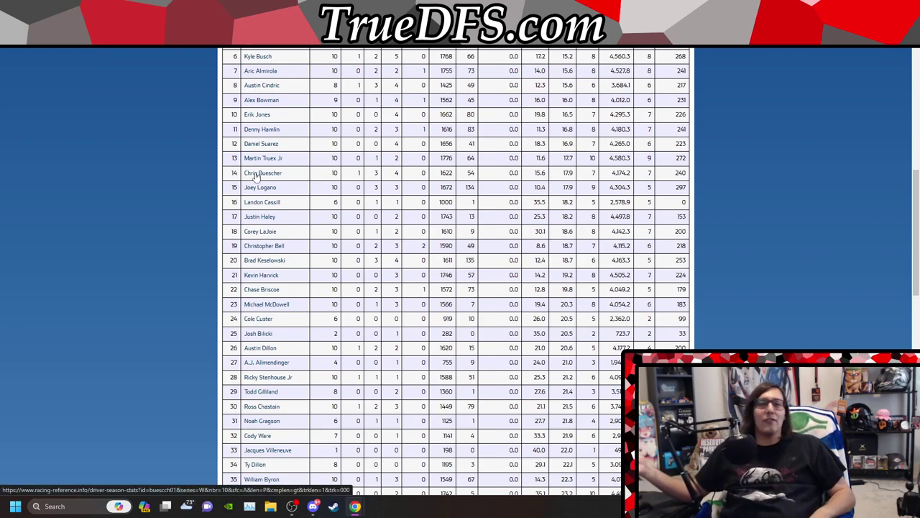
{"action": "scroll", "coordinate": [237, 155], "scroll_direction": "up", "scroll_amount": 2}
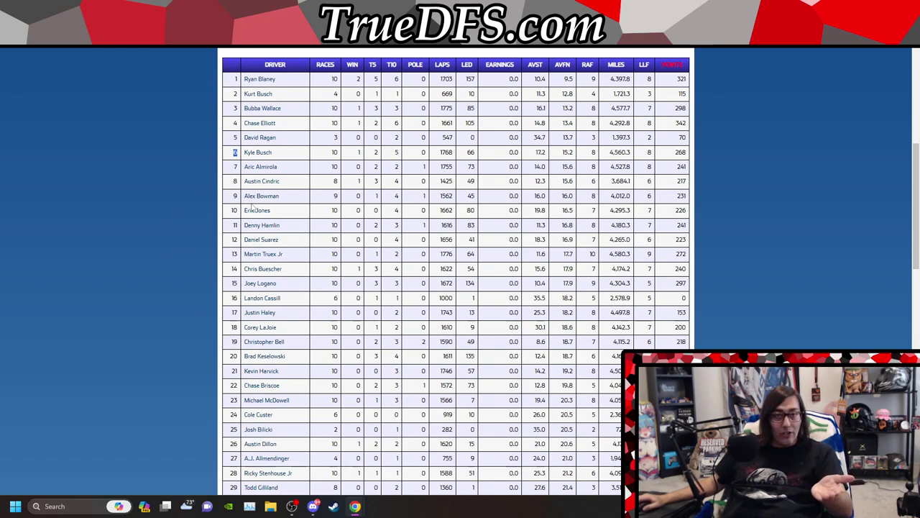
- Review the superspeedway statistics of the mid- and lower-ranked drivers, from Martin Truex Jr down to Daniel Hemric
{"action": "scroll", "coordinate": [280, 218], "scroll_direction": "down", "scroll_amount": 1}
{"action": "scroll", "coordinate": [280, 218], "scroll_direction": "down", "scroll_amount": 3}
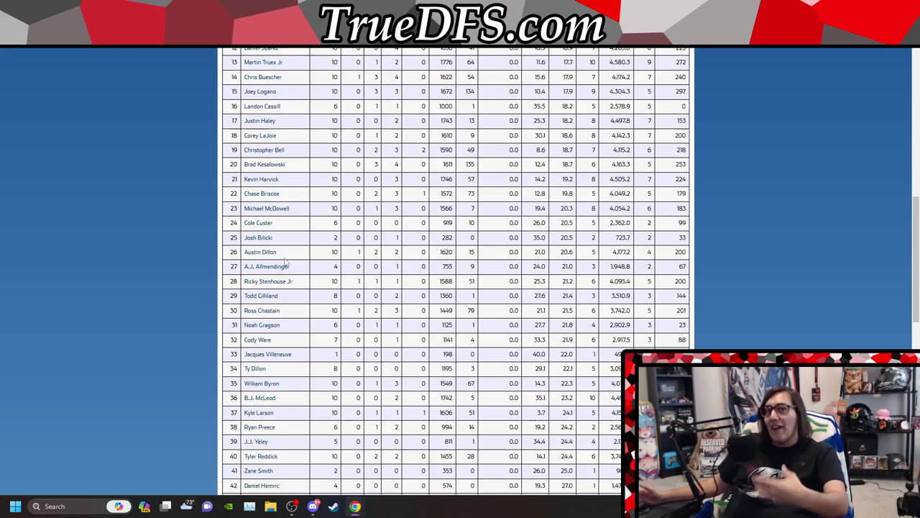
{"action": "scroll", "coordinate": [286, 263], "scroll_direction": "up", "scroll_amount": 1}
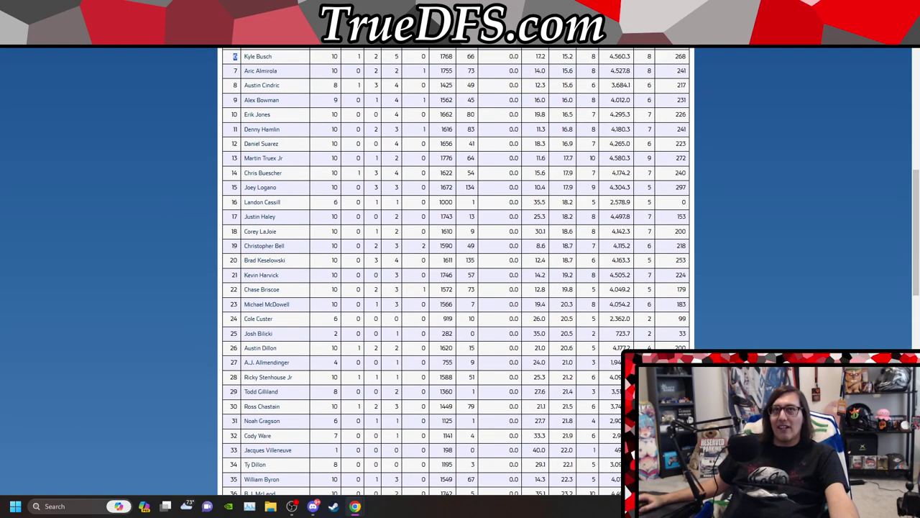
- View the NASCAR DFS superspeedway video playlist on YouTube, return to the Racing-Reference driver list and clear the highlighted rank beside Kyle Busch
{"action": "key", "text": "ctrl+Tab"}
{"action": "key", "text": "ctrl+Tab"}
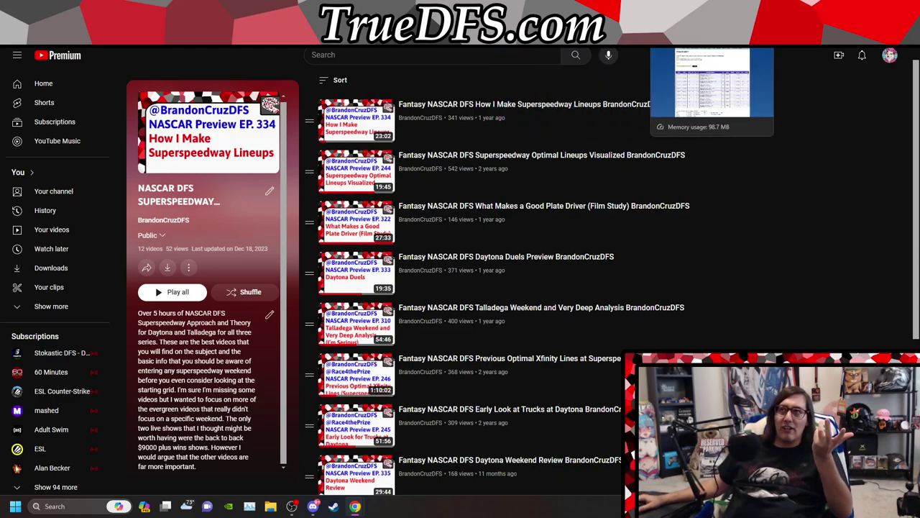
{"action": "left_click", "coordinate": [711, 32]}
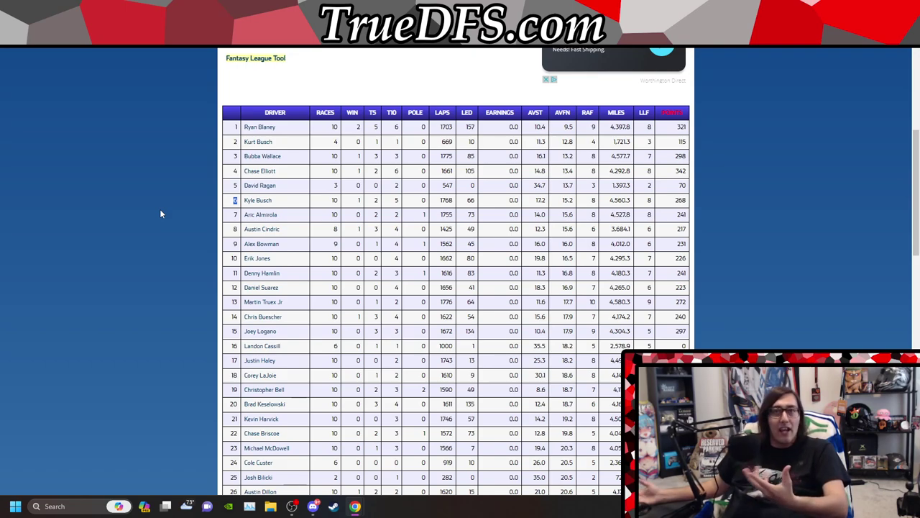
{"action": "left_click", "coordinate": [318, 206]}
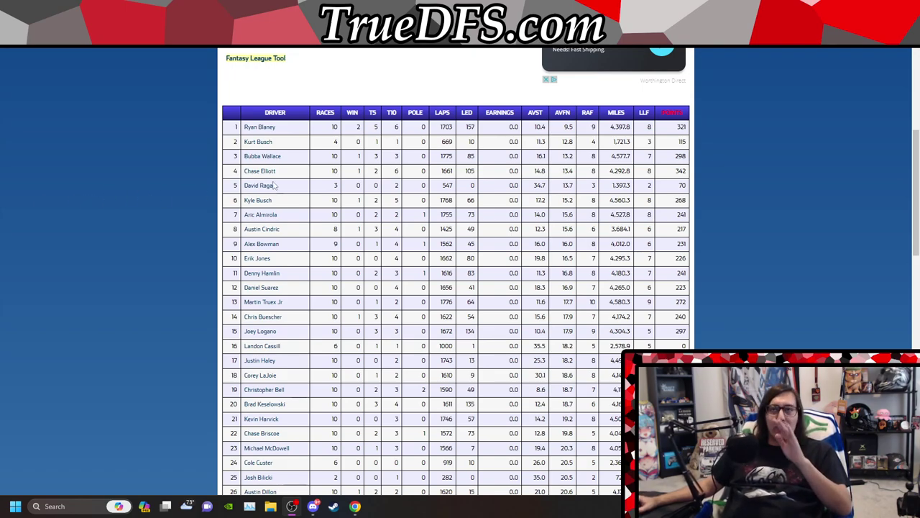
- Switch to the Daytona 500 projected DraftKings points sheet and examine the values for grid positions 11 to 40
{"action": "key", "text": "alt+Tab"}
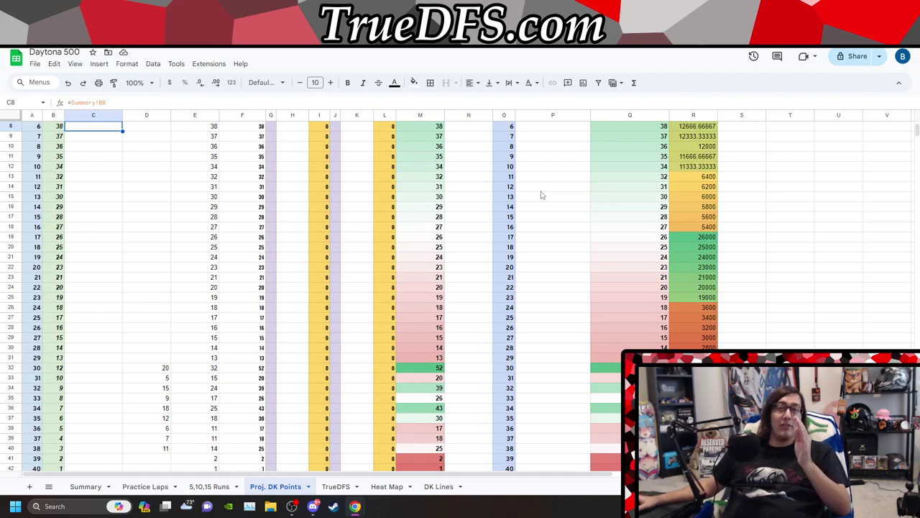
{"action": "scroll", "coordinate": [542, 195], "scroll_direction": "down", "scroll_amount": 2}
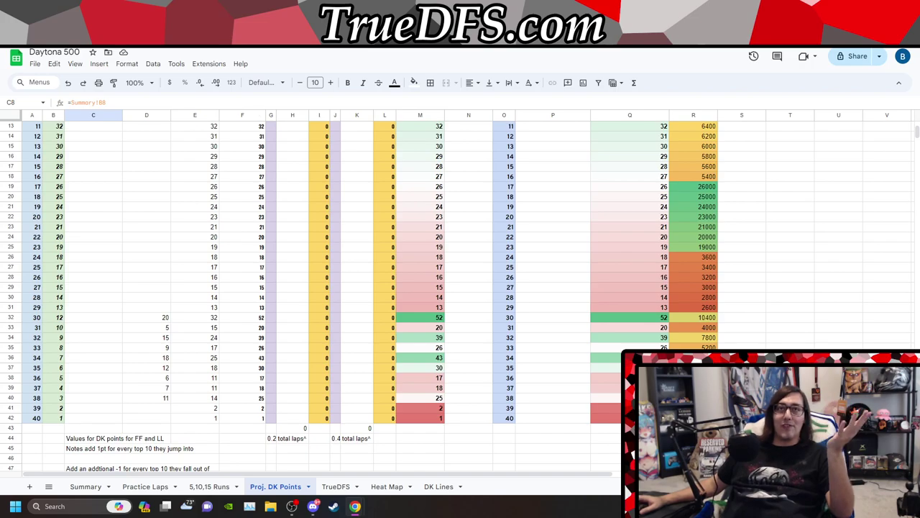
- Look through the superspeedway strategy videos in the YouTube playlist and return to the projected DraftKings points sheet
{"action": "key", "text": "ctrl+Tab"}
{"action": "scroll", "coordinate": [606, 287], "scroll_direction": "down", "scroll_amount": 1}
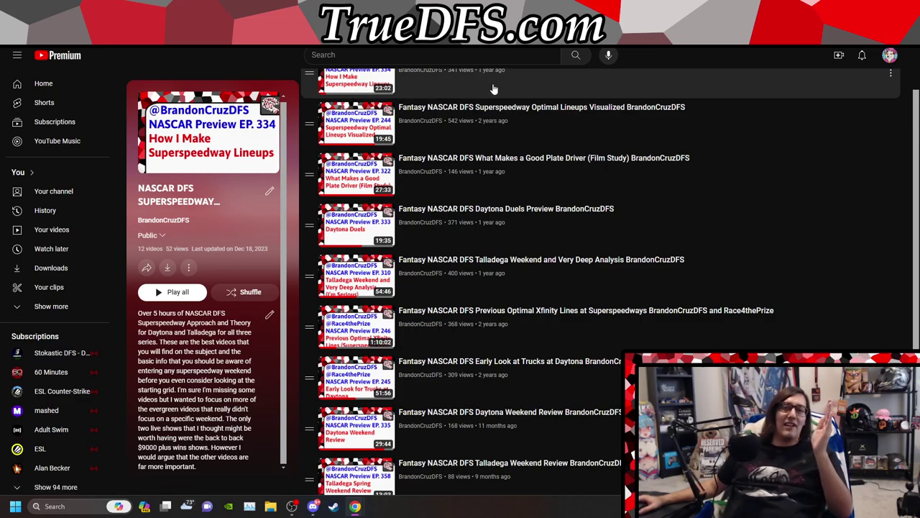
{"action": "scroll", "coordinate": [504, 101], "scroll_direction": "up", "scroll_amount": 1}
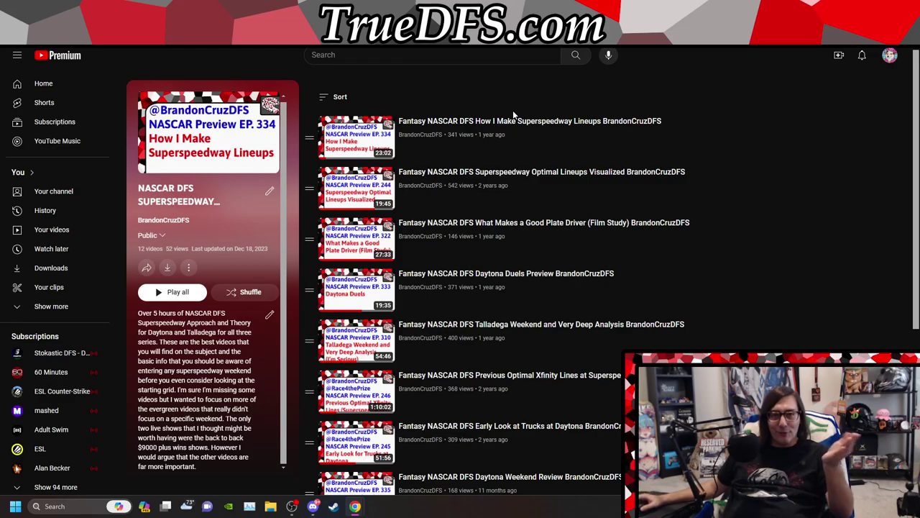
{"action": "key", "text": "ctrl+Tab"}
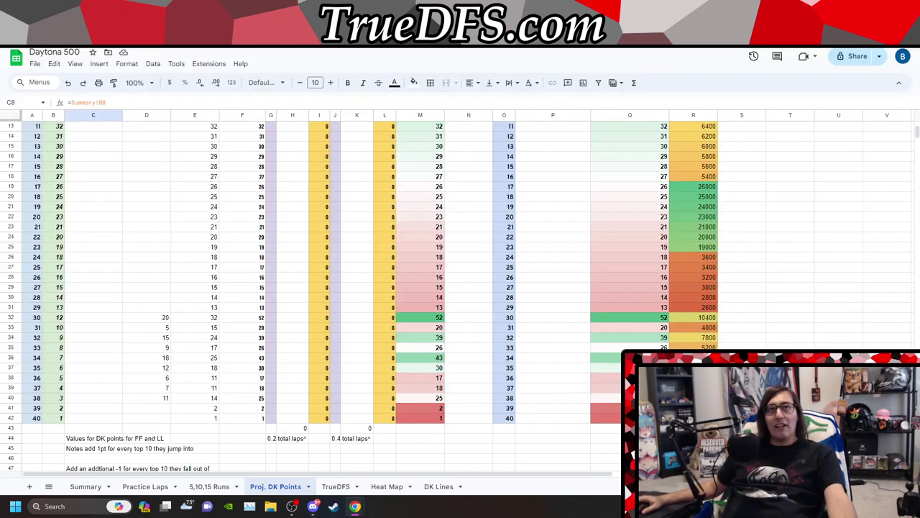